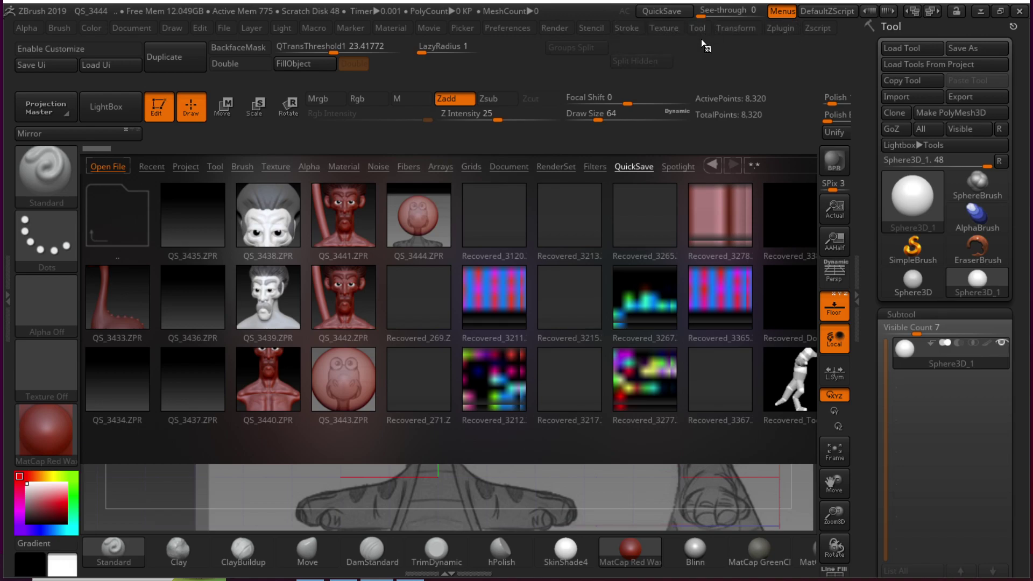
{"action": "left_click", "coordinate": [223, 28]}
{"action": "left_click", "coordinate": [223, 29]}
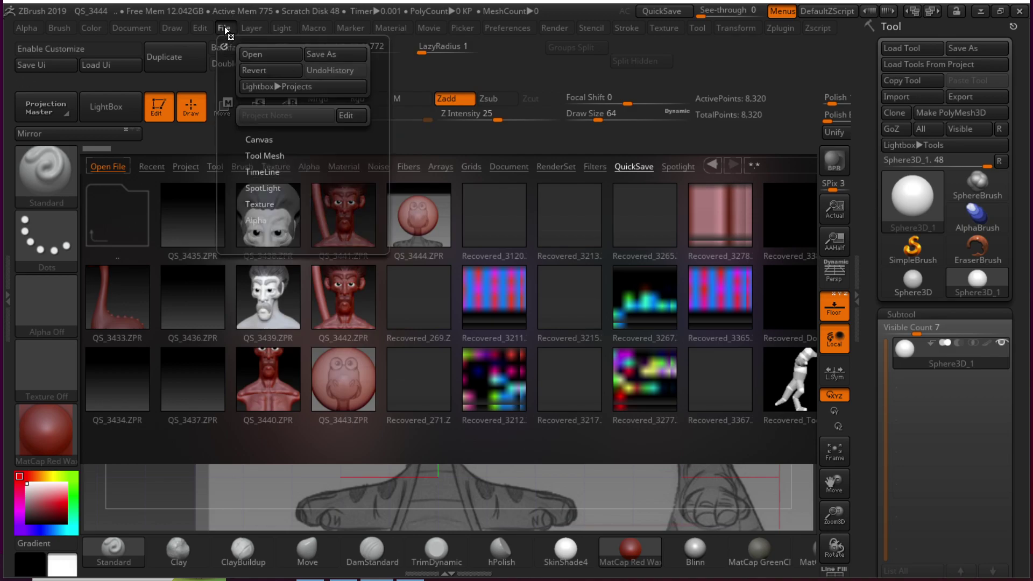
{"action": "left_click", "coordinate": [316, 54]}
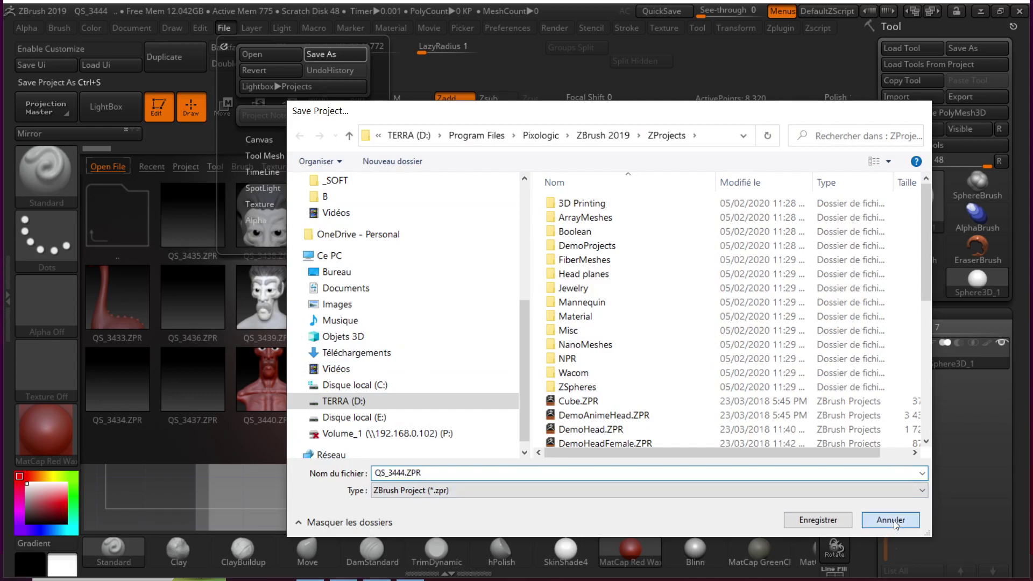
{"action": "left_click", "coordinate": [818, 520]}
{"action": "left_click", "coordinate": [985, 48]}
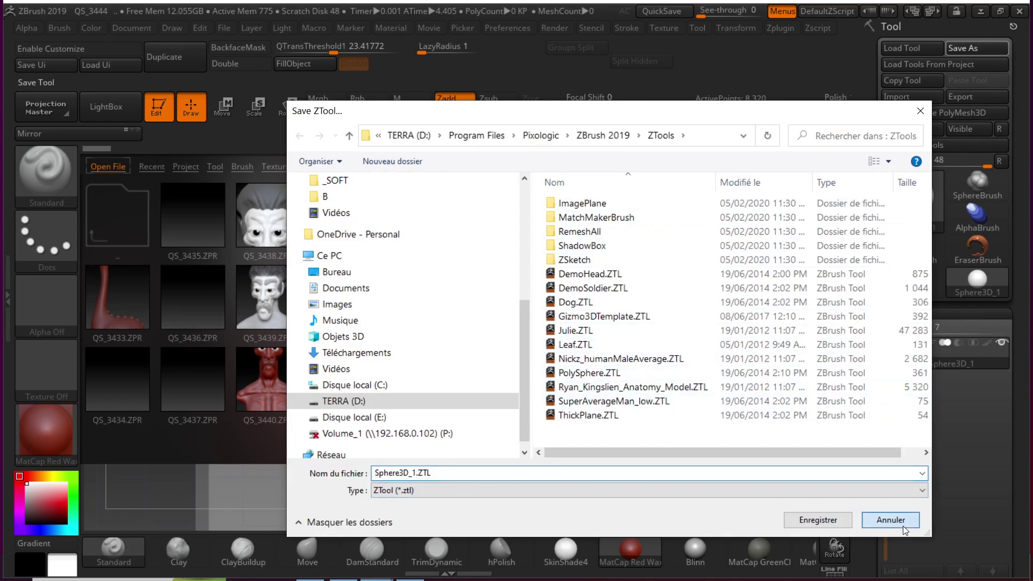
{"action": "left_click", "coordinate": [818, 520]}
{"action": "left_click", "coordinate": [964, 96]}
{"action": "left_click", "coordinate": [891, 520]}
Close LightBox and show the move gizmo on the sphere over the front dinosaur reference drawing
{"action": "left_click", "coordinate": [97, 109]}
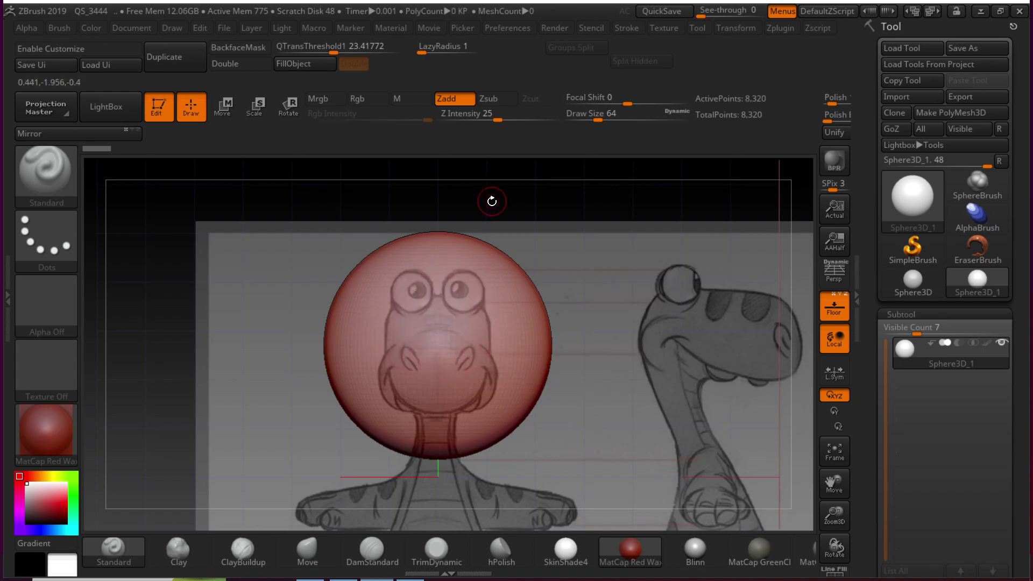
{"action": "mouse_move", "coordinate": [556, 200]}
{"action": "left_mouse_down"}
{"action": "mouse_move", "coordinate": [568, 203]}
{"action": "mouse_move", "coordinate": [549, 180]}
{"action": "left_mouse_up"}
{"action": "mouse_move", "coordinate": [515, 257]}
{"action": "left_mouse_down", "text": "alt"}
{"action": "mouse_move", "coordinate": [486, 199]}
{"action": "mouse_move", "coordinate": [564, 213]}
{"action": "mouse_move", "coordinate": [589, 288]}
{"action": "mouse_move", "coordinate": [659, 243]}
{"action": "mouse_move", "coordinate": [606, 235]}
{"action": "left_mouse_up", "text": "alt"}
{"action": "key", "text": "w"}
{"action": "left_click_drag", "start_coordinate": [517, 173], "coordinate": [564, 183], "text": "alt"}
{"action": "double_click", "coordinate": [564, 183], "text": "alt"}
Launch the Cursor Highlighter shortcut from the desktop and return to ZBrush
{"action": "key", "text": "super"}
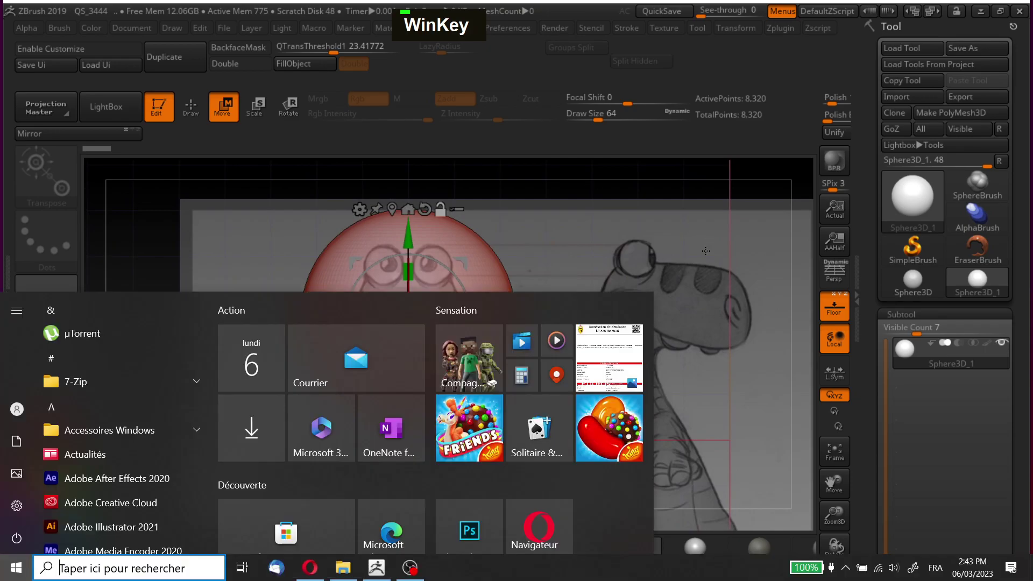
{"action": "left_click", "coordinate": [846, 568]}
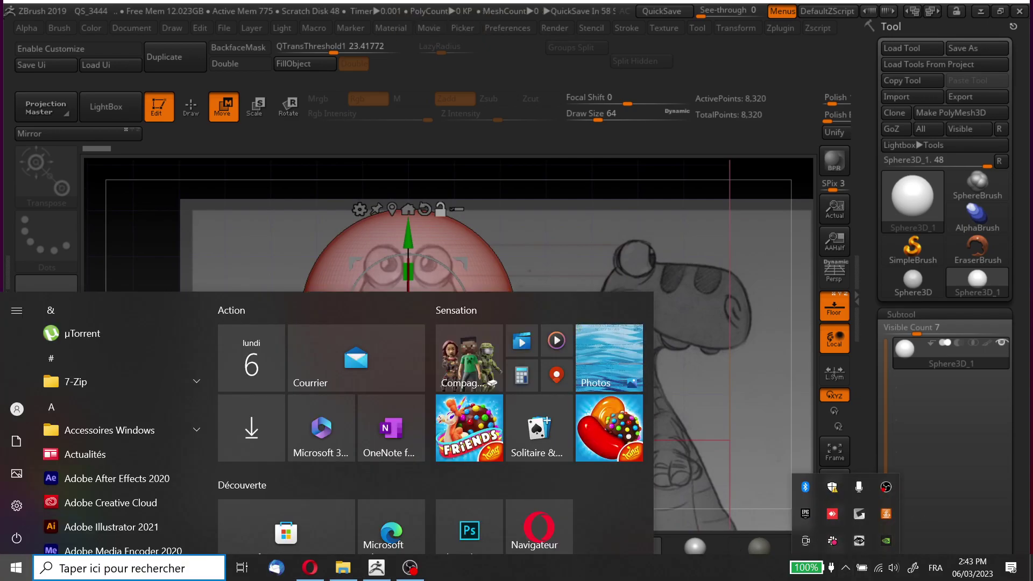
{"action": "key", "text": "super+d"}
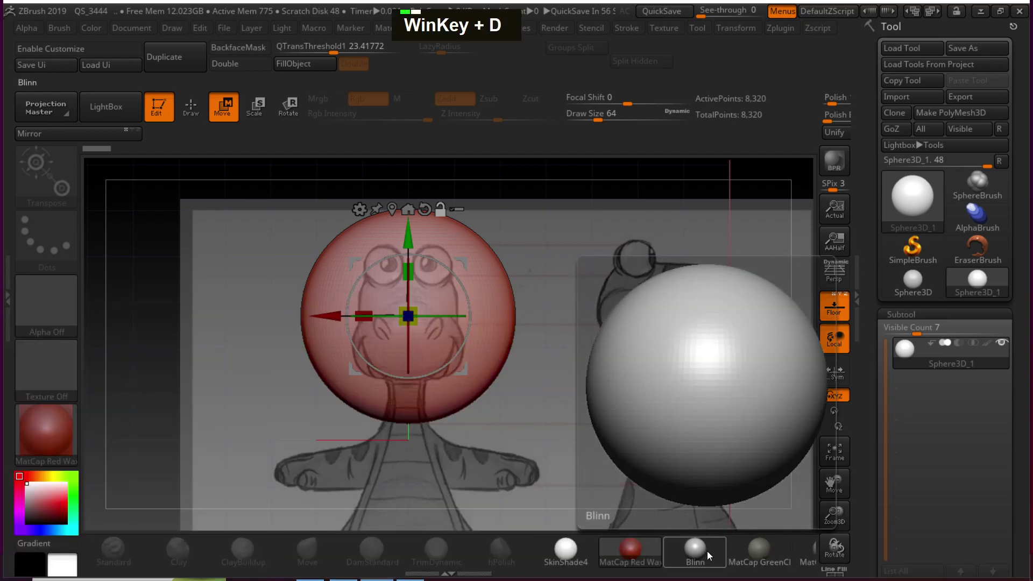
{"action": "key", "text": "super+d"}
{"action": "double_click", "coordinate": [918, 459]}
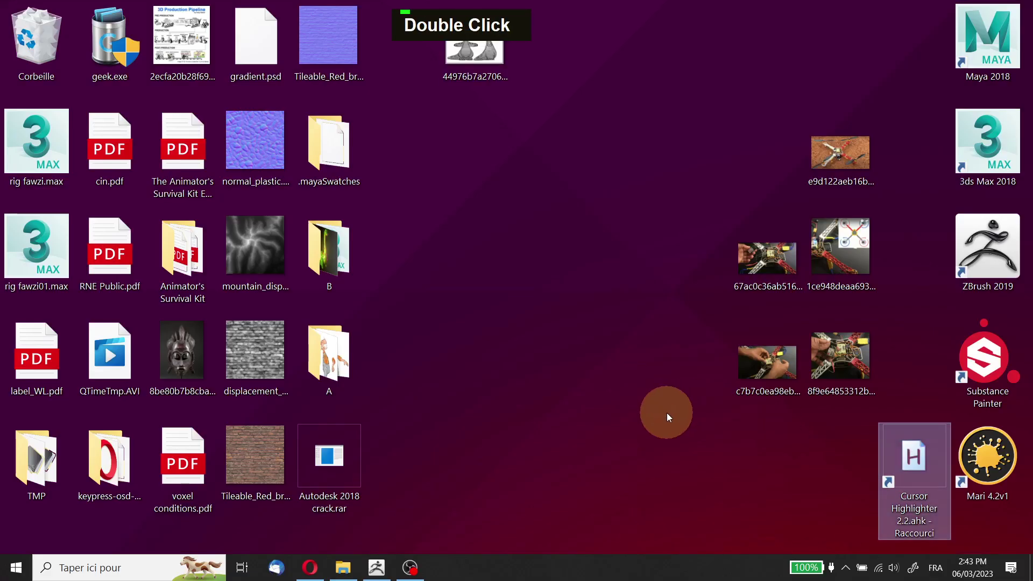
{"action": "key", "text": "alt+Tab"}
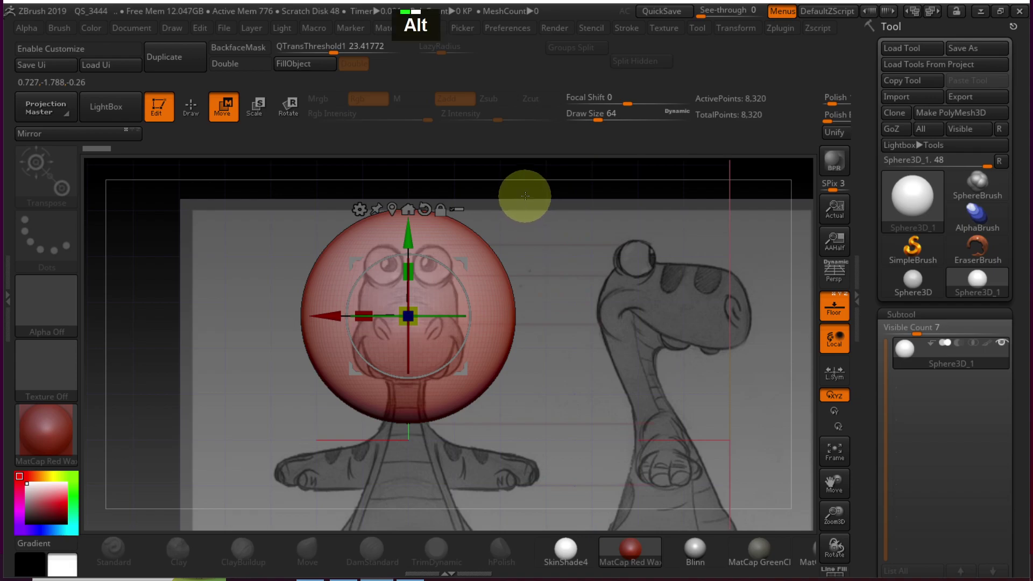
Examine the 3D meshes and 2.5D brushes available in the tool library
{"action": "left_click_drag", "start_coordinate": [526, 203], "coordinate": [540, 217], "text": "alt"}
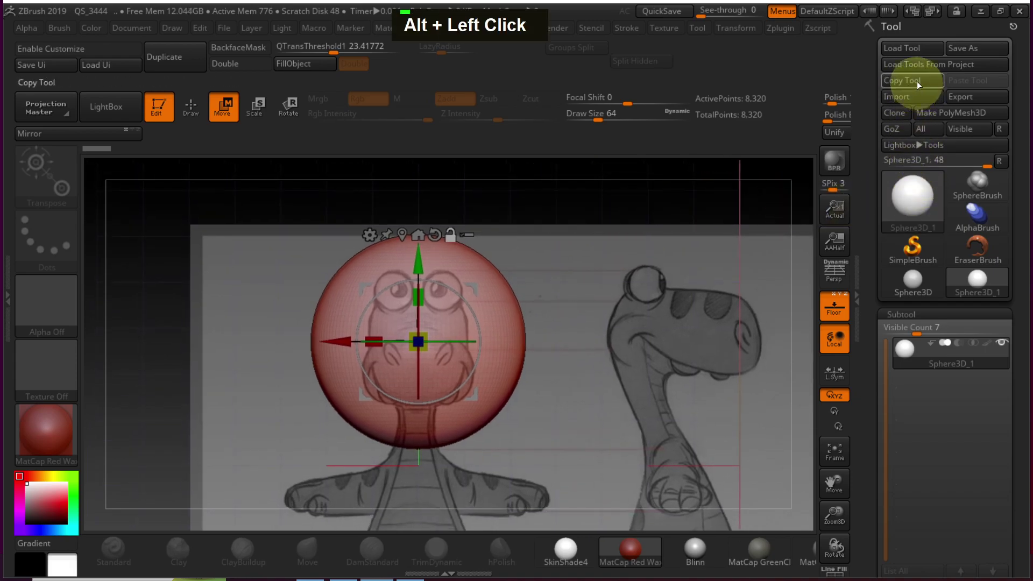
{"action": "left_click", "coordinate": [920, 195]}
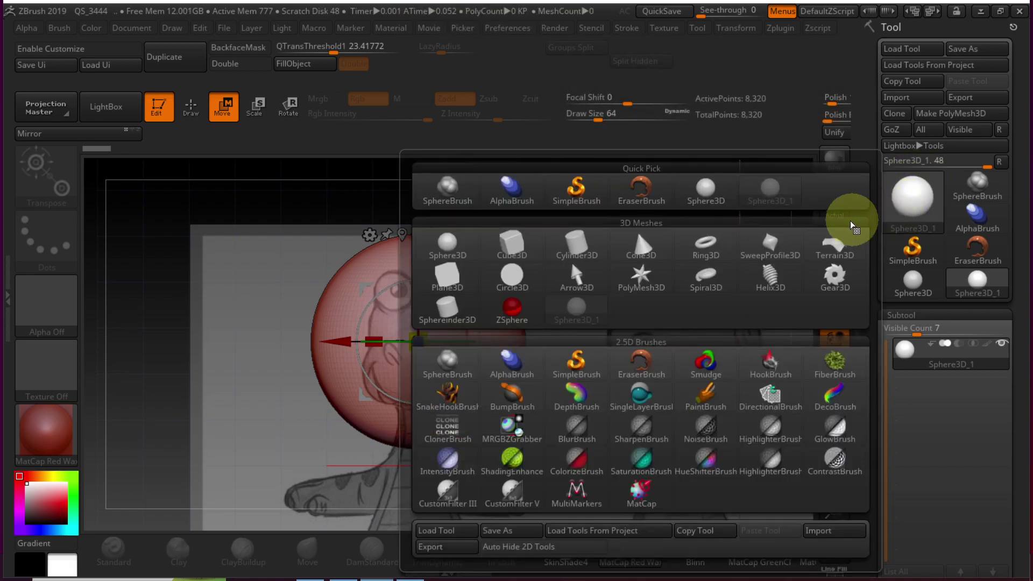
{"action": "mouse_move", "coordinate": [423, 247]}
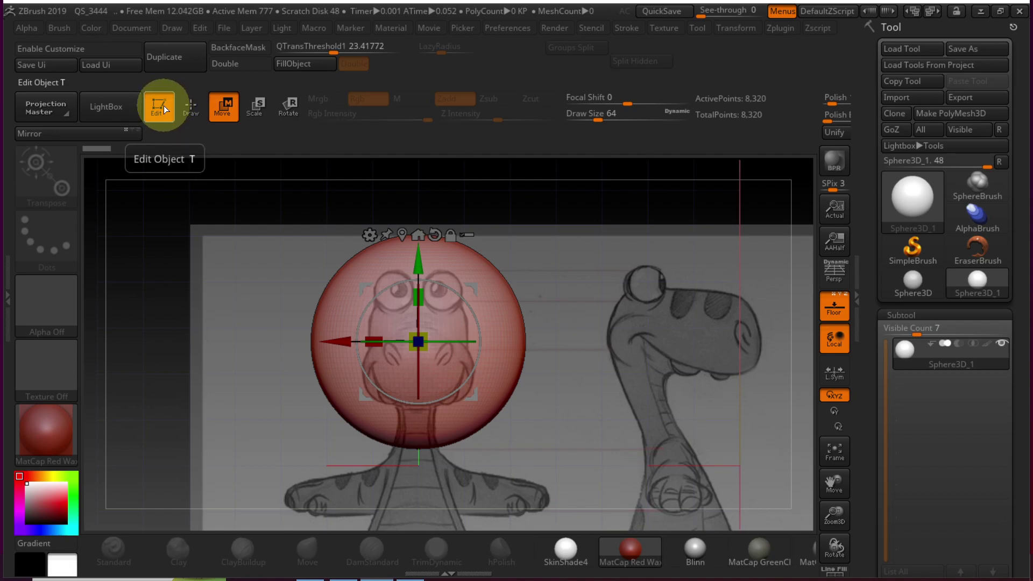
Orbit around the sphere and snap to the front, side and top views against the reference planes
{"action": "left_click_drag", "start_coordinate": [508, 197], "coordinate": [665, 237]}
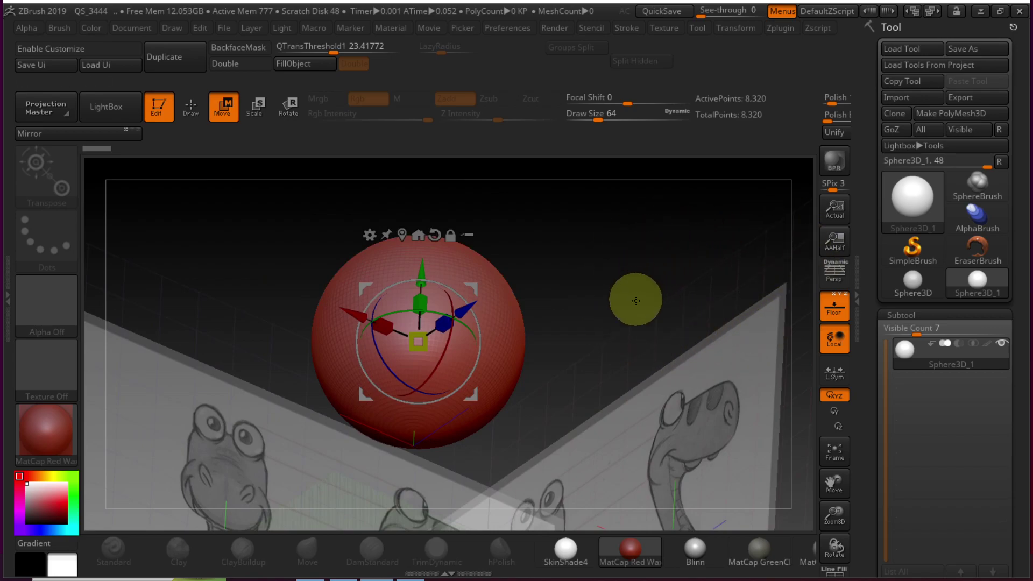
{"action": "mouse_move", "coordinate": [613, 236]}
{"action": "left_mouse_down"}
{"action": "mouse_move", "coordinate": [631, 254]}
{"action": "mouse_move", "coordinate": [636, 238]}
{"action": "mouse_move", "coordinate": [666, 261]}
{"action": "mouse_move", "coordinate": [649, 262]}
{"action": "mouse_move", "coordinate": [660, 217]}
{"action": "mouse_move", "coordinate": [674, 235]}
{"action": "mouse_move", "coordinate": [660, 245]}
{"action": "mouse_move", "coordinate": [720, 288]}
{"action": "mouse_move", "coordinate": [693, 277]}
{"action": "mouse_move", "coordinate": [689, 287]}
{"action": "left_mouse_up"}
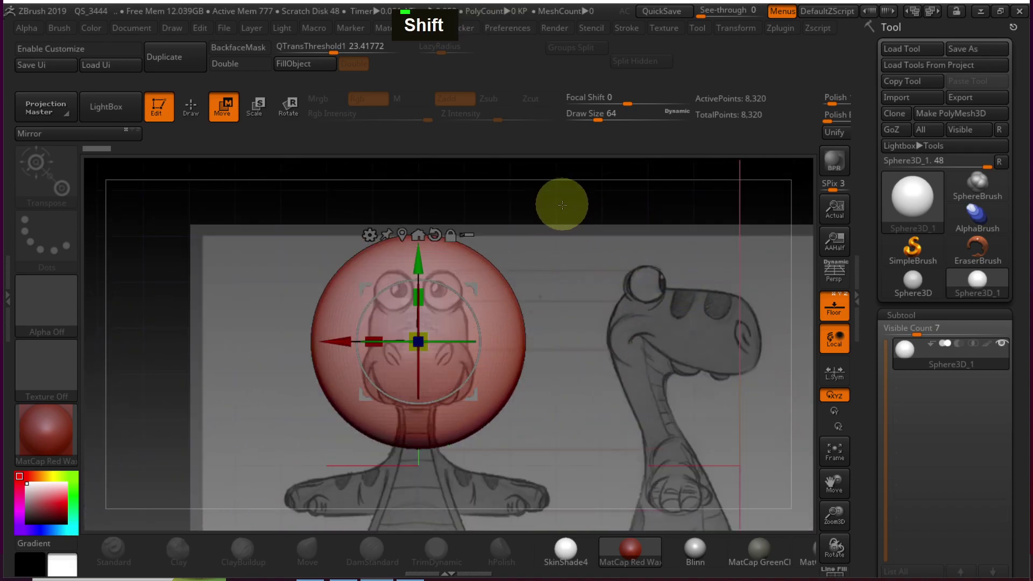
{"action": "left_click_drag", "start_coordinate": [560, 210], "coordinate": [583, 218]}
{"action": "mouse_move", "coordinate": [651, 205]}
{"action": "left_mouse_down"}
{"action": "mouse_move", "coordinate": [615, 212]}
{"action": "mouse_move", "coordinate": [645, 214]}
{"action": "left_mouse_up"}
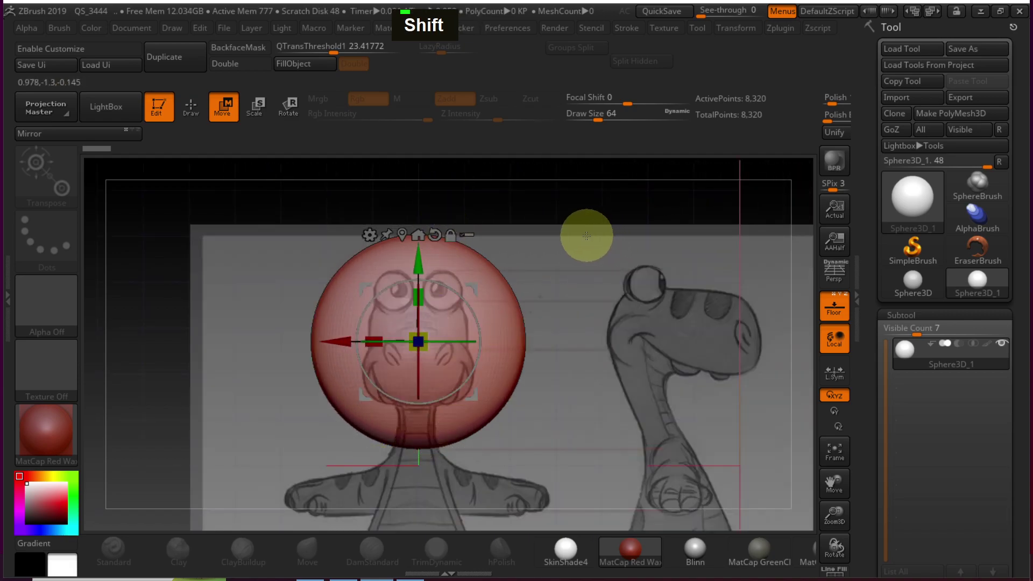
{"action": "left_click_drag", "start_coordinate": [562, 237], "coordinate": [612, 238], "text": "shift"}
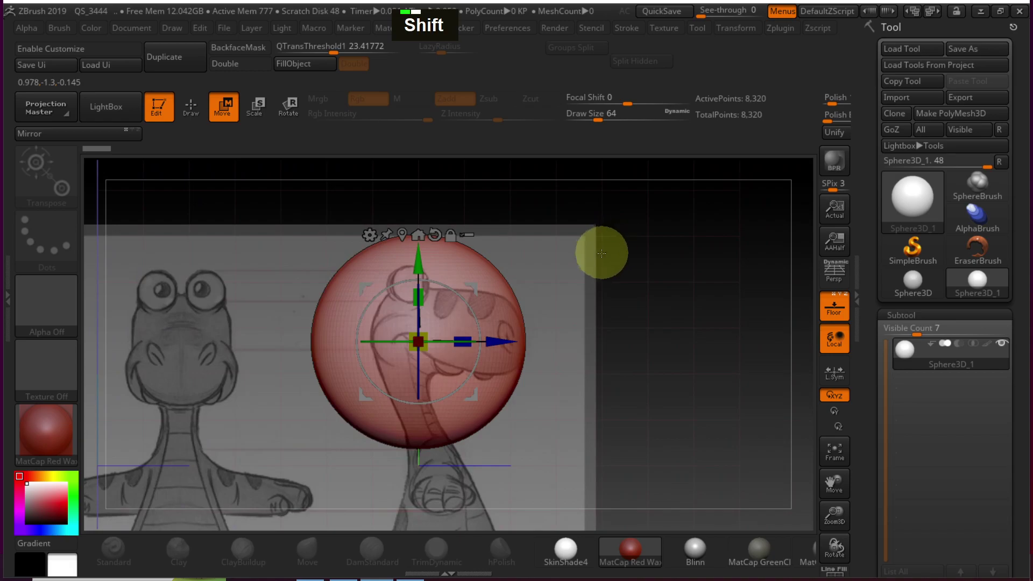
{"action": "left_click_drag", "start_coordinate": [600, 222], "coordinate": [586, 356], "text": "shift"}
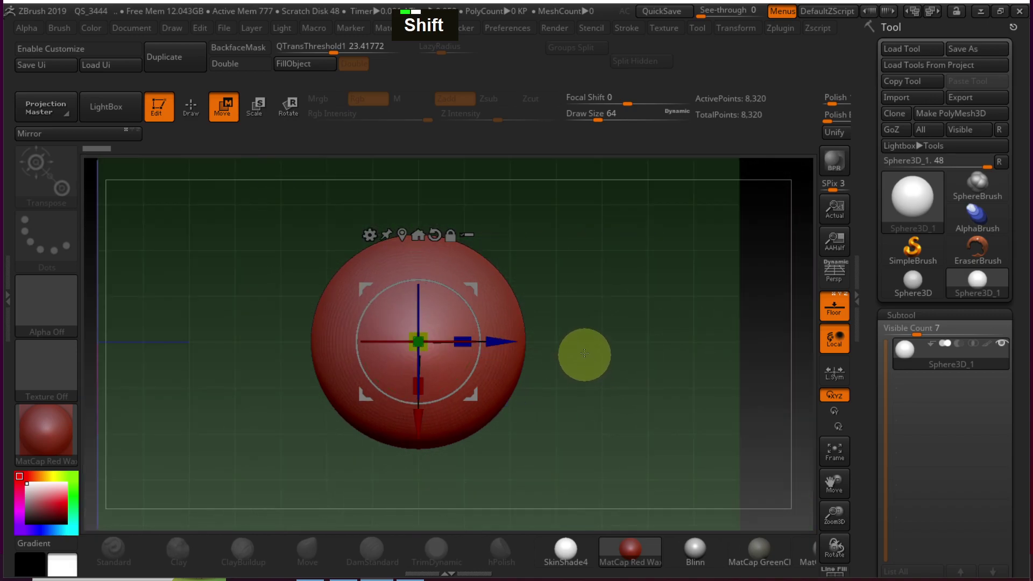
Examine the sphere and the dinosaur reference drawings up close and at full height from the side and front
{"action": "mouse_move", "coordinate": [637, 316]}
{"action": "left_mouse_down", "text": "alt"}
{"action": "mouse_move", "coordinate": [621, 288]}
{"action": "mouse_move", "coordinate": [606, 307]}
{"action": "mouse_move", "coordinate": [646, 373]}
{"action": "mouse_move", "coordinate": [670, 220]}
{"action": "left_mouse_up", "text": "alt"}
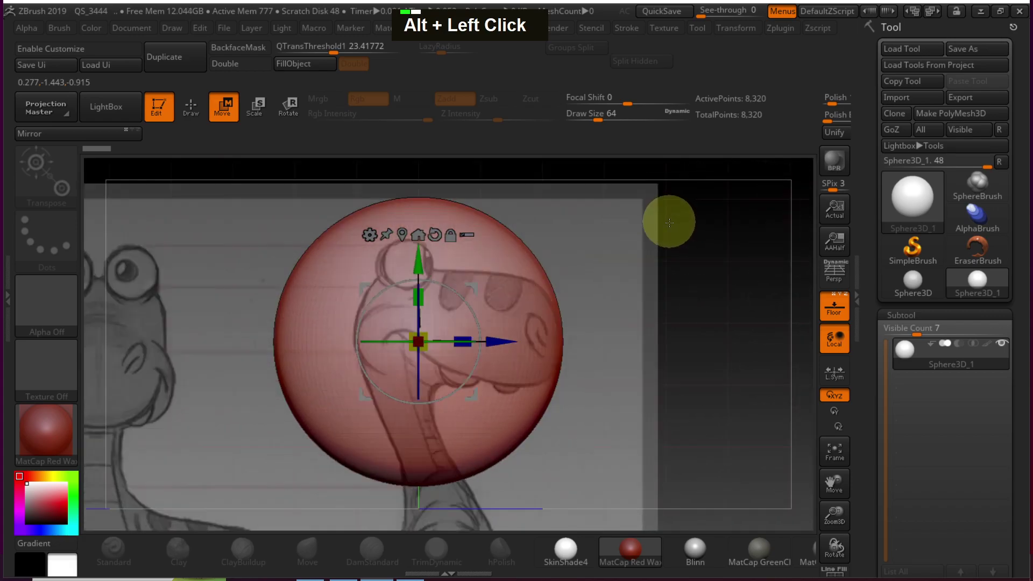
{"action": "mouse_move", "coordinate": [705, 290]}
{"action": "left_mouse_down", "text": "alt"}
{"action": "mouse_move", "coordinate": [710, 284]}
{"action": "mouse_move", "coordinate": [645, 273]}
{"action": "mouse_move", "coordinate": [644, 286]}
{"action": "mouse_move", "coordinate": [635, 220]}
{"action": "mouse_move", "coordinate": [634, 346]}
{"action": "mouse_move", "coordinate": [606, 277]}
{"action": "mouse_move", "coordinate": [606, 221]}
{"action": "mouse_move", "coordinate": [586, 247]}
{"action": "mouse_move", "coordinate": [607, 237]}
{"action": "mouse_move", "coordinate": [622, 253]}
{"action": "left_mouse_up", "text": "alt"}
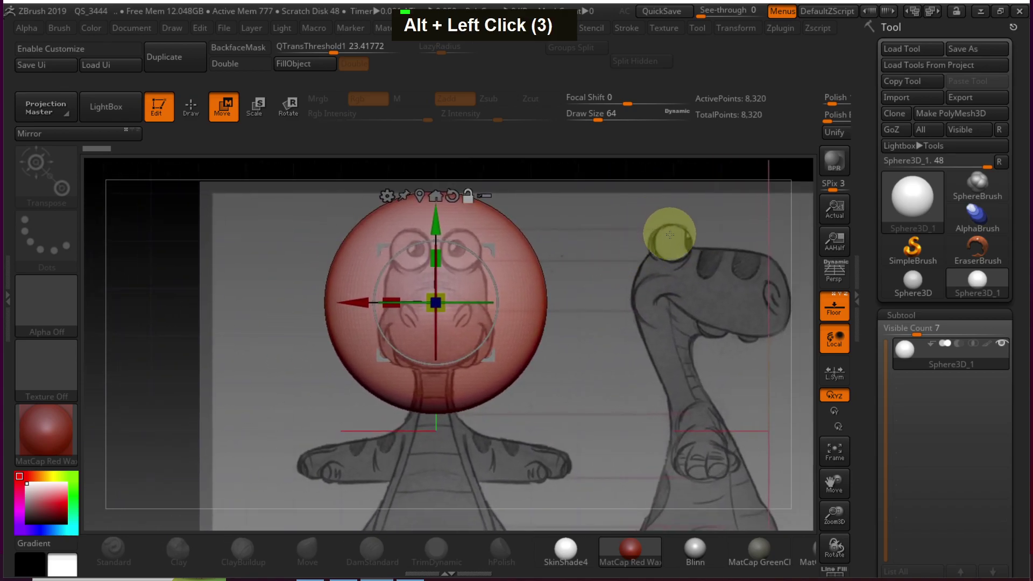
{"action": "mouse_move", "coordinate": [713, 231]}
{"action": "left_mouse_down", "text": "alt"}
{"action": "mouse_move", "coordinate": [678, 214]}
{"action": "mouse_move", "coordinate": [479, 247]}
{"action": "mouse_move", "coordinate": [585, 220]}
{"action": "mouse_move", "coordinate": [737, 244]}
{"action": "left_mouse_up", "text": "alt"}
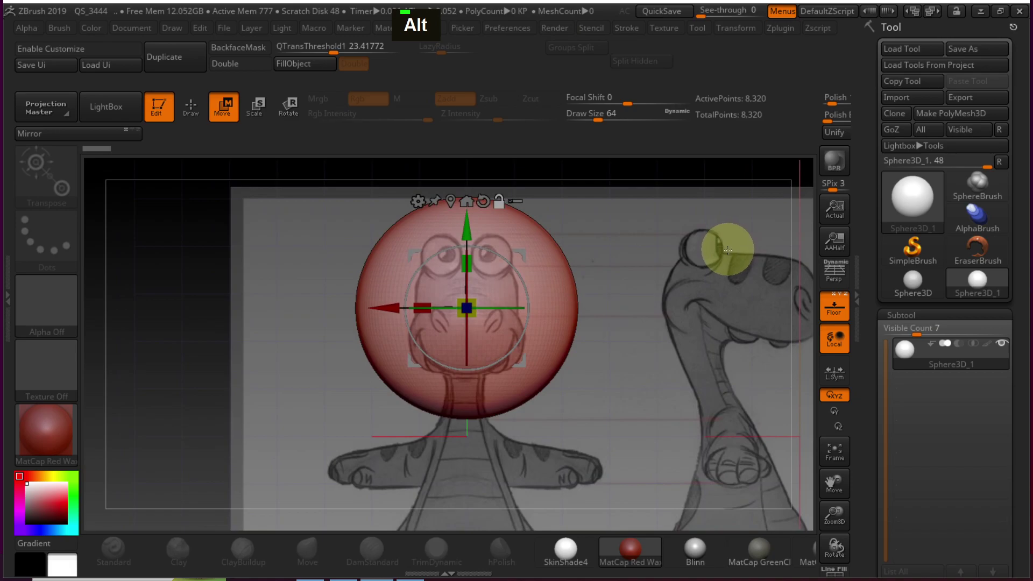
{"action": "mouse_move", "coordinate": [638, 217]}
{"action": "left_mouse_down", "text": "alt"}
{"action": "mouse_move", "coordinate": [480, 237]}
{"action": "mouse_move", "coordinate": [523, 219]}
{"action": "mouse_move", "coordinate": [784, 269]}
{"action": "mouse_move", "coordinate": [712, 240]}
{"action": "mouse_move", "coordinate": [464, 256]}
{"action": "mouse_move", "coordinate": [648, 387]}
{"action": "mouse_move", "coordinate": [768, 184]}
{"action": "mouse_move", "coordinate": [449, 210]}
{"action": "mouse_move", "coordinate": [644, 358]}
{"action": "mouse_move", "coordinate": [806, 224]}
{"action": "mouse_move", "coordinate": [729, 208]}
{"action": "mouse_move", "coordinate": [656, 244]}
{"action": "mouse_move", "coordinate": [653, 215]}
{"action": "mouse_move", "coordinate": [605, 179]}
{"action": "mouse_move", "coordinate": [622, 261]}
{"action": "mouse_move", "coordinate": [664, 293]}
{"action": "mouse_move", "coordinate": [647, 294]}
{"action": "mouse_move", "coordinate": [644, 252]}
{"action": "mouse_move", "coordinate": [646, 273]}
{"action": "mouse_move", "coordinate": [689, 270]}
{"action": "mouse_move", "coordinate": [605, 219]}
{"action": "mouse_move", "coordinate": [690, 215]}
{"action": "mouse_move", "coordinate": [749, 243]}
{"action": "mouse_move", "coordinate": [671, 258]}
{"action": "mouse_move", "coordinate": [662, 224]}
{"action": "mouse_move", "coordinate": [605, 235]}
{"action": "left_mouse_up", "text": "alt"}
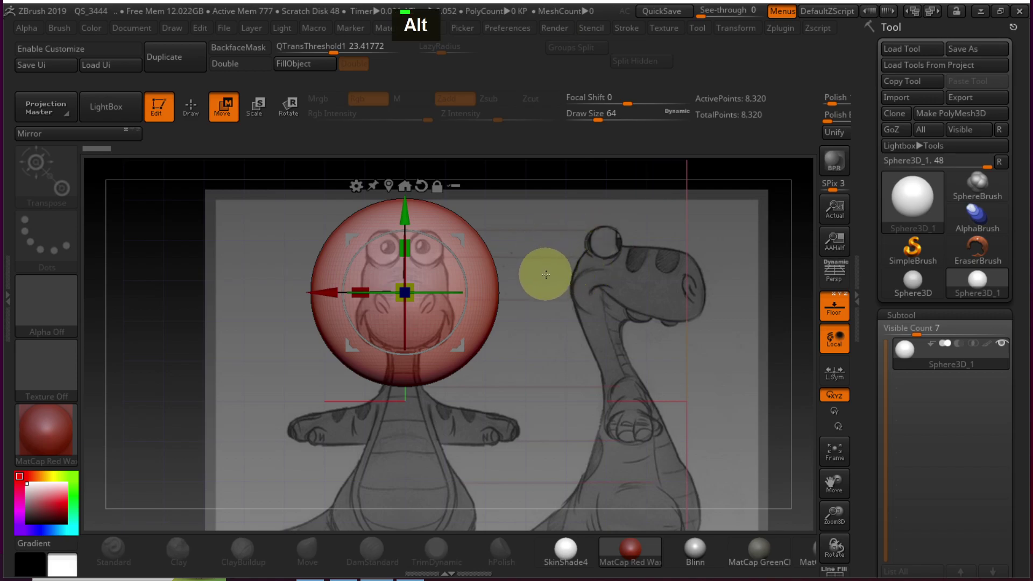
{"action": "left_click_drag", "start_coordinate": [539, 245], "coordinate": [573, 247], "text": "alt"}
{"action": "left_click", "coordinate": [572, 327], "text": "alt"}
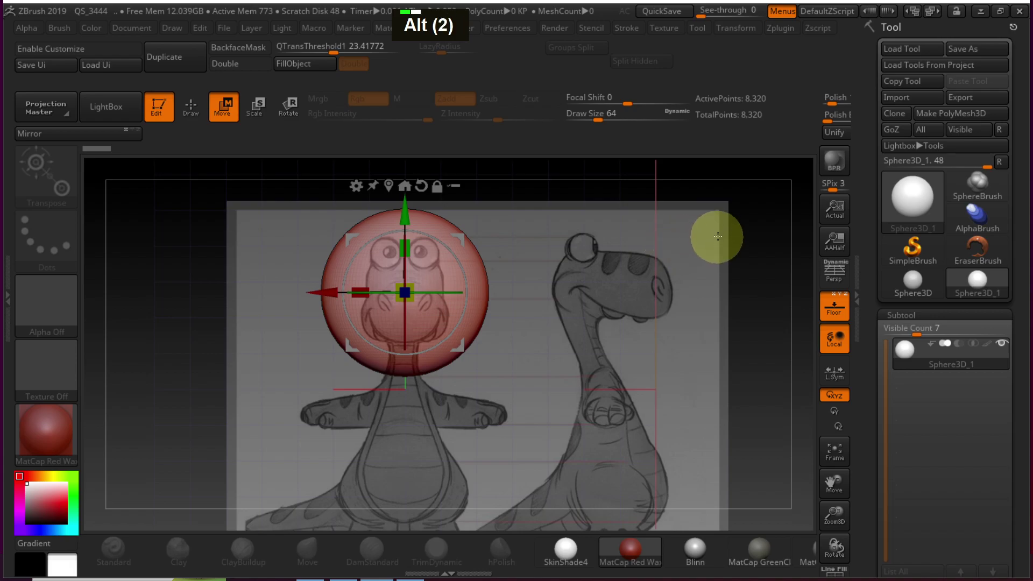
{"action": "left_click_drag", "start_coordinate": [731, 234], "coordinate": [641, 339], "text": "alt"}
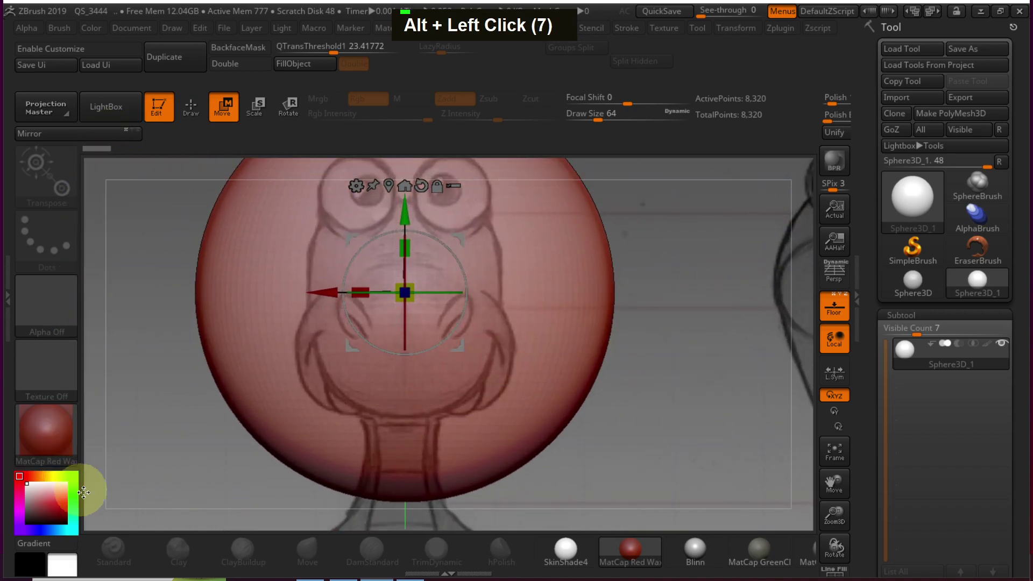
{"action": "mouse_move", "coordinate": [729, 285]}
{"action": "left_mouse_down", "text": "alt"}
{"action": "mouse_move", "coordinate": [729, 270]}
{"action": "mouse_move", "coordinate": [676, 292]}
{"action": "mouse_move", "coordinate": [662, 270]}
{"action": "mouse_move", "coordinate": [733, 277]}
{"action": "mouse_move", "coordinate": [637, 259]}
{"action": "mouse_move", "coordinate": [701, 253]}
{"action": "mouse_move", "coordinate": [629, 241]}
{"action": "mouse_move", "coordinate": [636, 302]}
{"action": "mouse_move", "coordinate": [660, 269]}
{"action": "mouse_move", "coordinate": [752, 263]}
{"action": "mouse_move", "coordinate": [697, 224]}
{"action": "mouse_move", "coordinate": [630, 305]}
{"action": "mouse_move", "coordinate": [526, 281]}
{"action": "mouse_move", "coordinate": [365, 296]}
{"action": "mouse_move", "coordinate": [526, 277]}
{"action": "mouse_move", "coordinate": [441, 392]}
{"action": "mouse_move", "coordinate": [438, 353]}
{"action": "left_mouse_up", "text": "alt"}
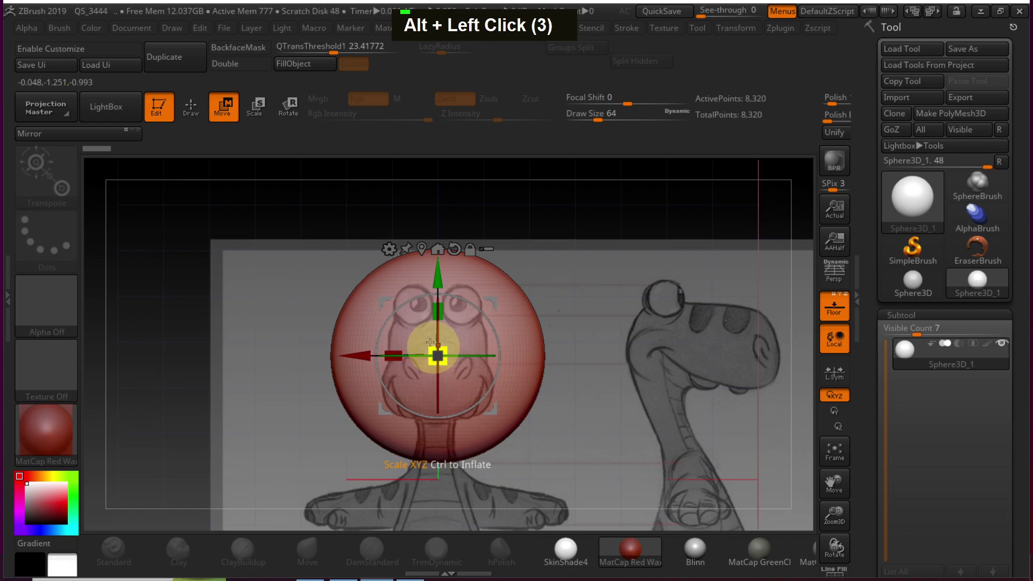
Choose the ClayBuildup brush in Draw mode and convert the sphere primitive to a PolyMesh3D
{"action": "left_click", "coordinate": [193, 107]}
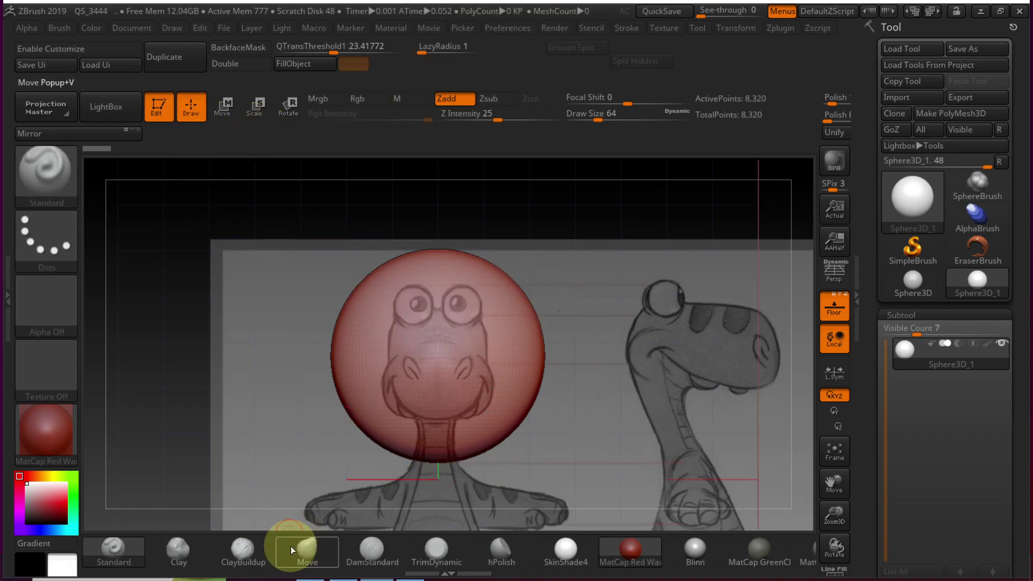
{"action": "left_click", "coordinate": [242, 549]}
{"action": "left_click", "coordinate": [468, 294]}
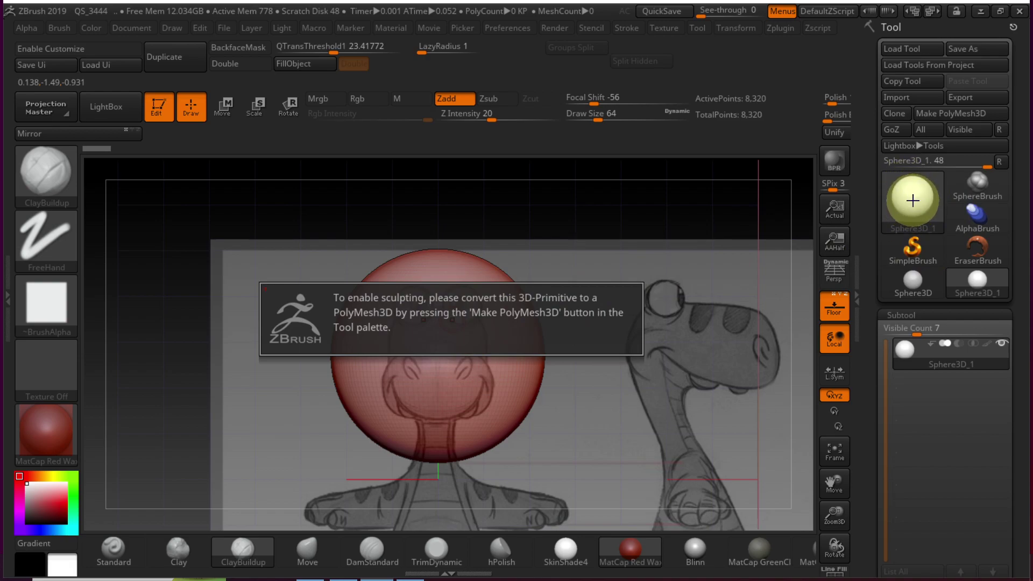
{"action": "left_click", "coordinate": [955, 113]}
{"action": "left_click", "coordinate": [959, 114]}
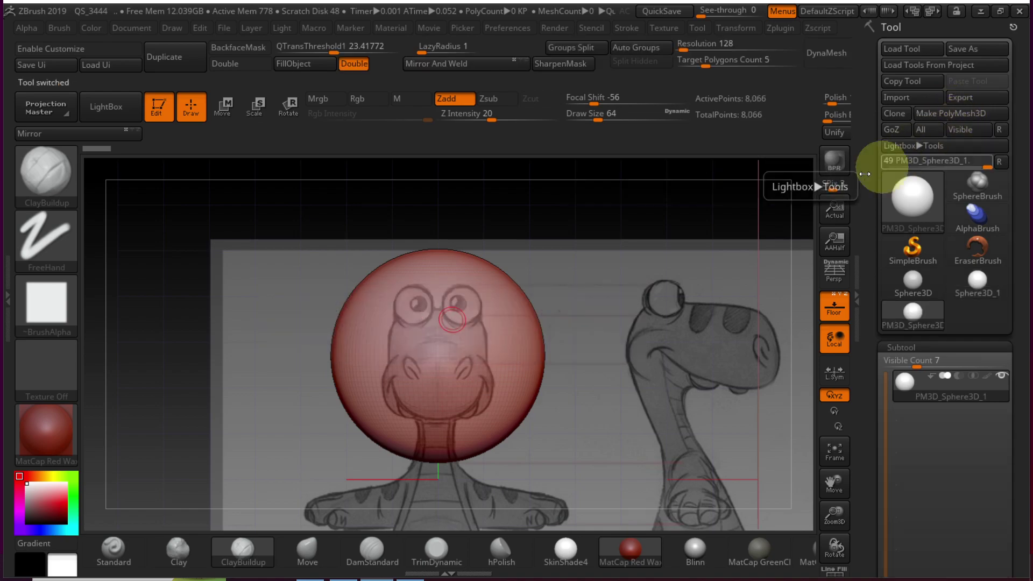
Try symmetrical ClayBuildup strokes on the front of the sphere and undo them
{"action": "mouse_move", "coordinate": [449, 333]}
{"action": "left_mouse_down"}
{"action": "mouse_move", "coordinate": [473, 300]}
{"action": "mouse_move", "coordinate": [427, 339]}
{"action": "mouse_move", "coordinate": [438, 335]}
{"action": "mouse_move", "coordinate": [473, 403]}
{"action": "left_mouse_up"}
{"action": "key", "text": "ctrl+z"}
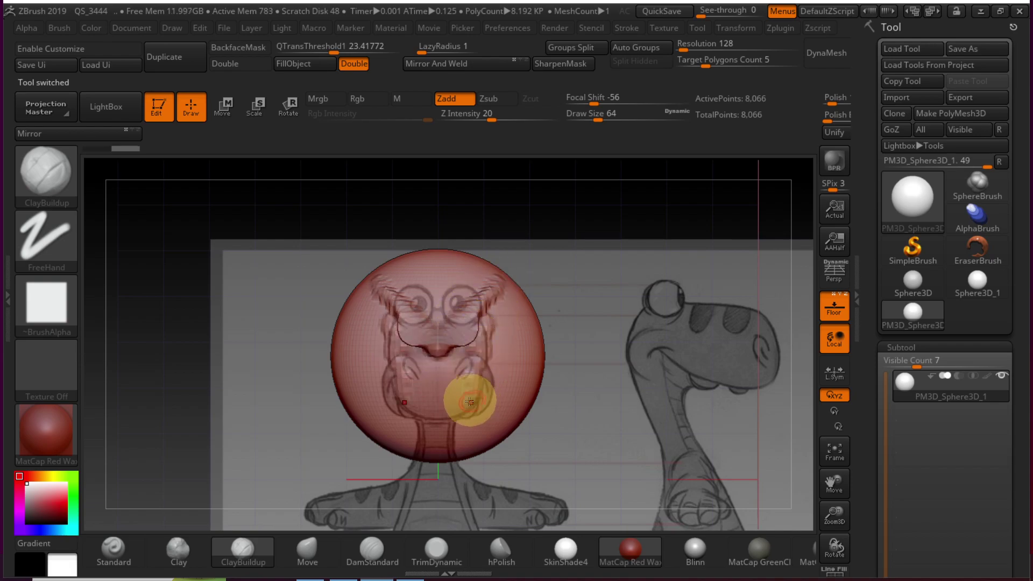
{"action": "key", "text": "ctrl+z"}
{"action": "key", "text": "ctrl+z"}
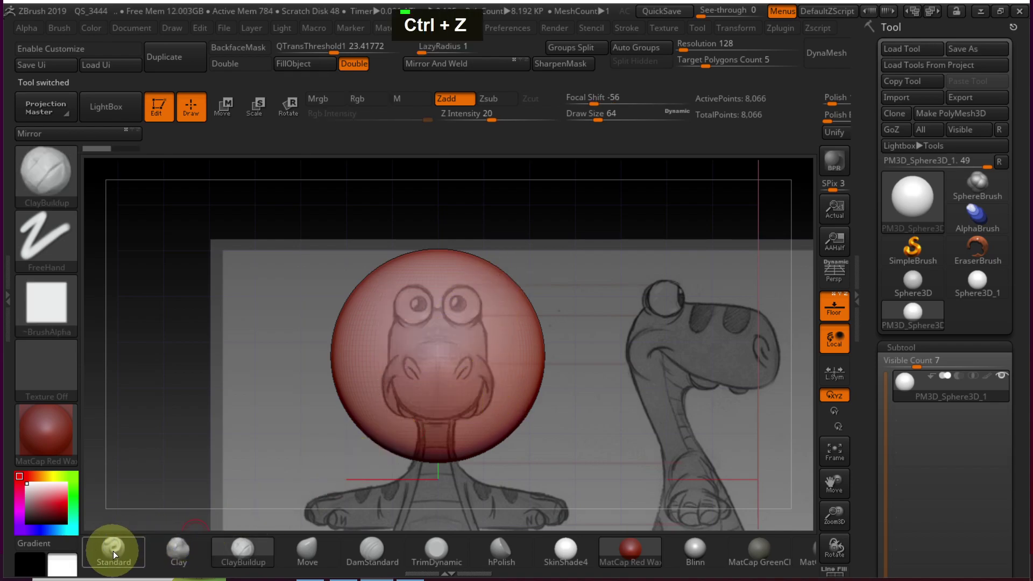
Move the sphere slightly upward with the gizmo, and try scaling it uniformly before undoing the scaling
{"action": "left_click", "coordinate": [225, 110]}
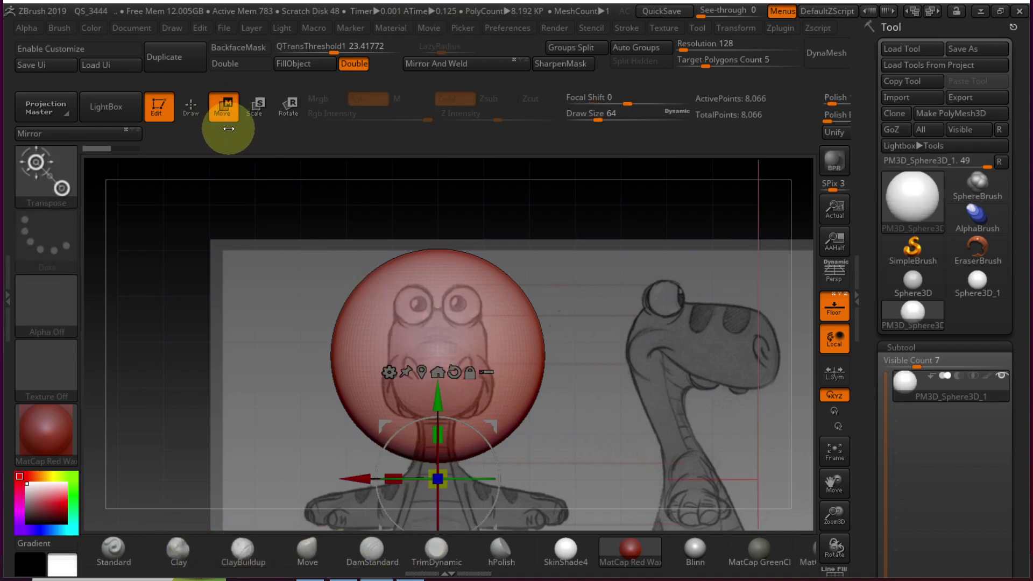
{"action": "mouse_move", "coordinate": [438, 406]}
{"action": "left_mouse_down"}
{"action": "mouse_move", "coordinate": [450, 366]}
{"action": "mouse_move", "coordinate": [448, 391]}
{"action": "left_mouse_up"}
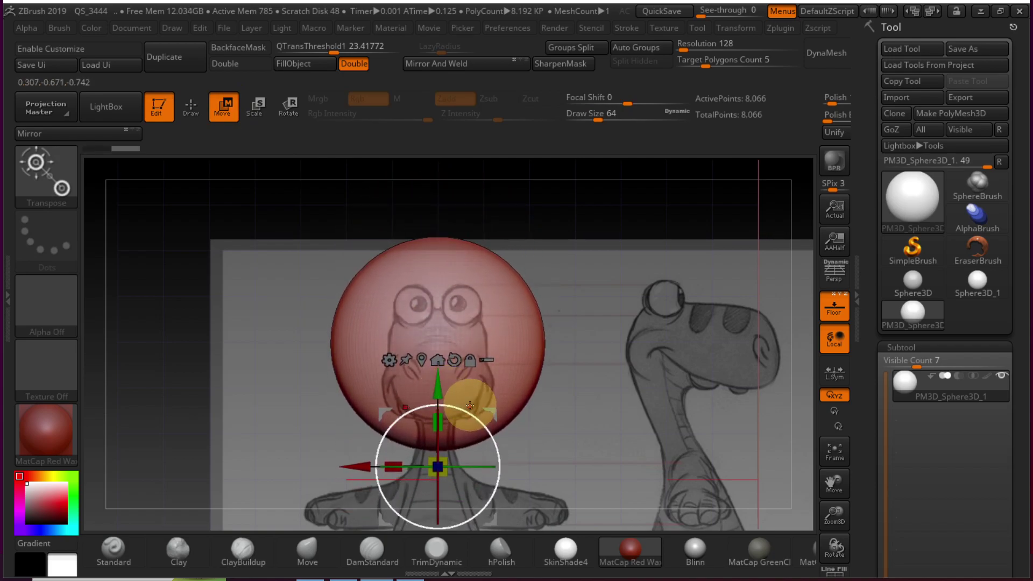
{"action": "mouse_move", "coordinate": [473, 425]}
{"action": "left_mouse_down"}
{"action": "mouse_move", "coordinate": [468, 389]}
{"action": "mouse_move", "coordinate": [496, 446]}
{"action": "mouse_move", "coordinate": [468, 398]}
{"action": "mouse_move", "coordinate": [484, 419]}
{"action": "left_mouse_up"}
{"action": "key", "text": "ctrl+z"}
{"action": "key", "text": "ctrl+z"}
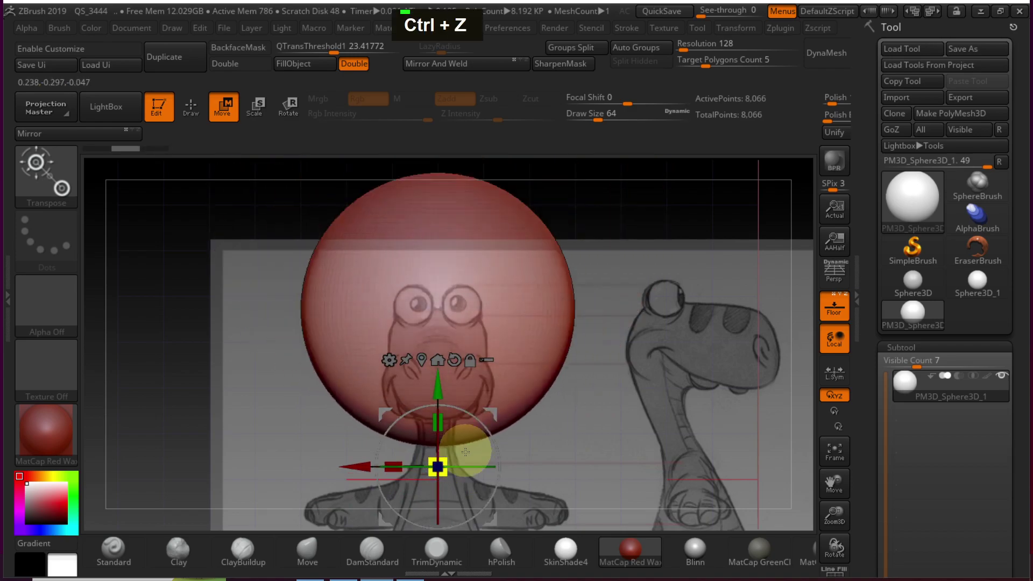
{"action": "key", "text": "ctrl+z"}
{"action": "key", "text": "ctrl+z"}
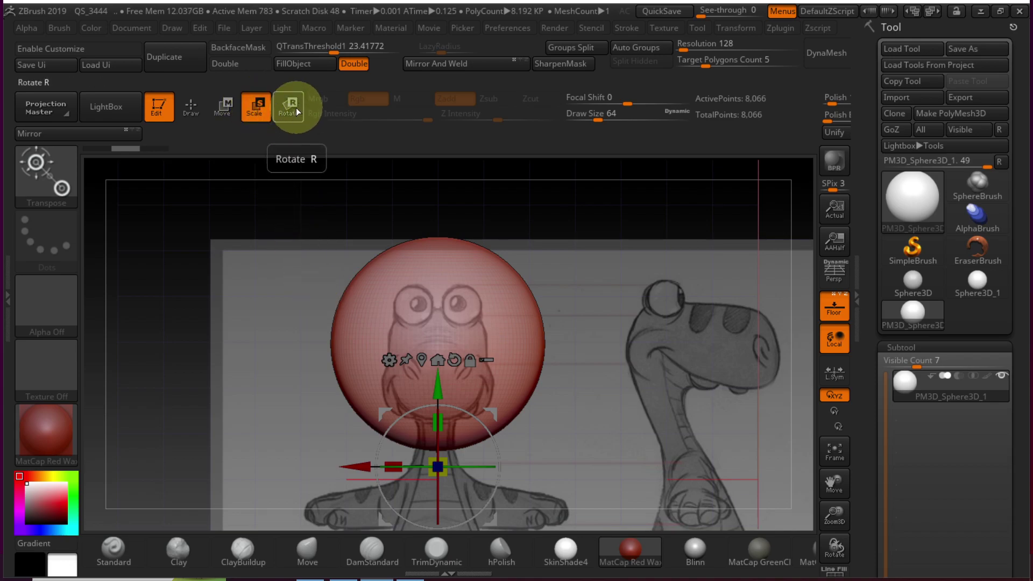
Return to Draw mode, view the sphere from the side and set the brush's Draw Size to 400
{"action": "double_click", "coordinate": [222, 108]}
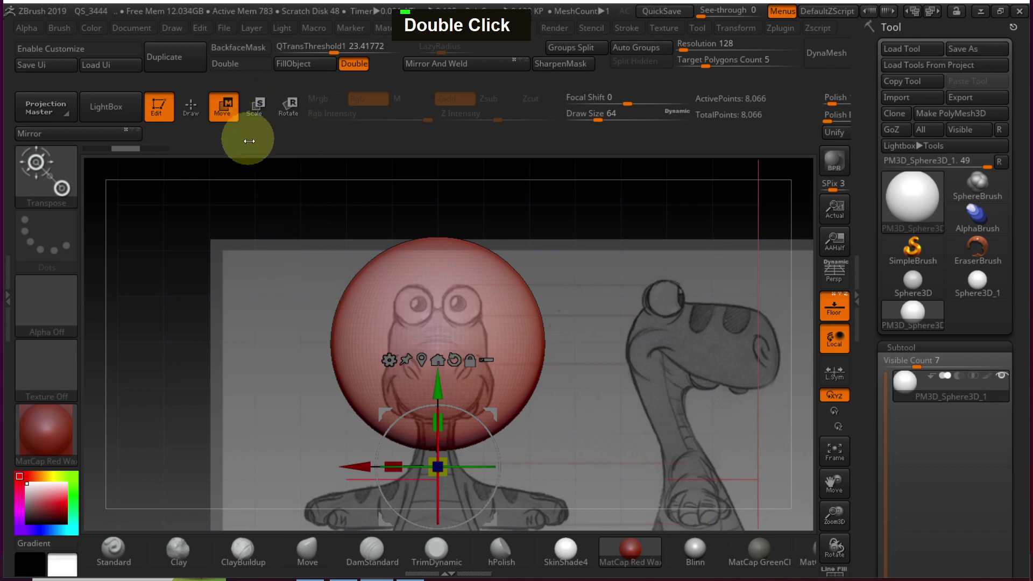
{"action": "left_click", "coordinate": [191, 109]}
{"action": "left_click_drag", "start_coordinate": [592, 266], "coordinate": [652, 272]}
{"action": "key", "text": "space"}
{"action": "left_click", "coordinate": [645, 275]}
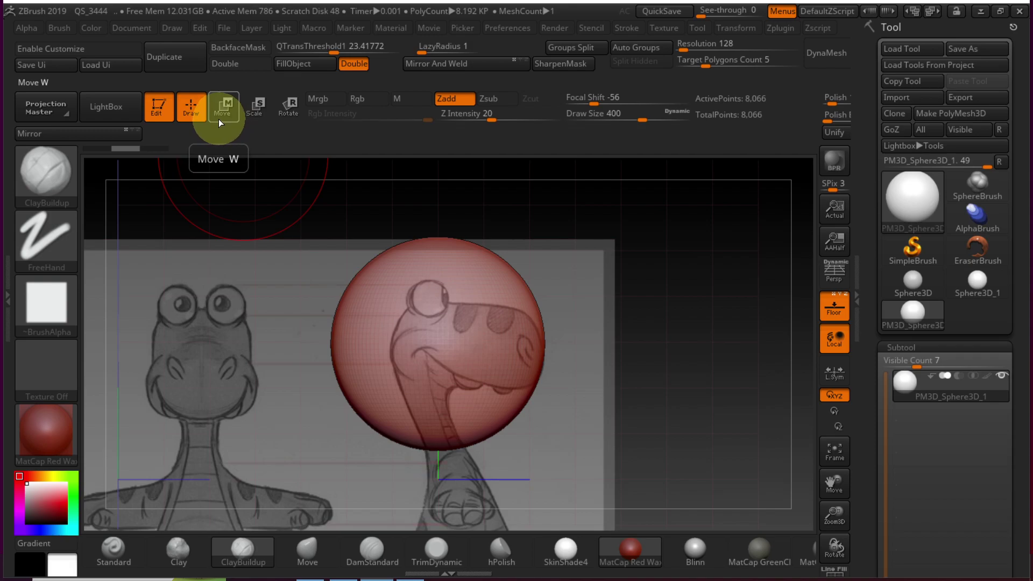
Switch from Draw mode to the Move gizmo and back to Draw mode, twice
{"action": "key", "text": "w"}
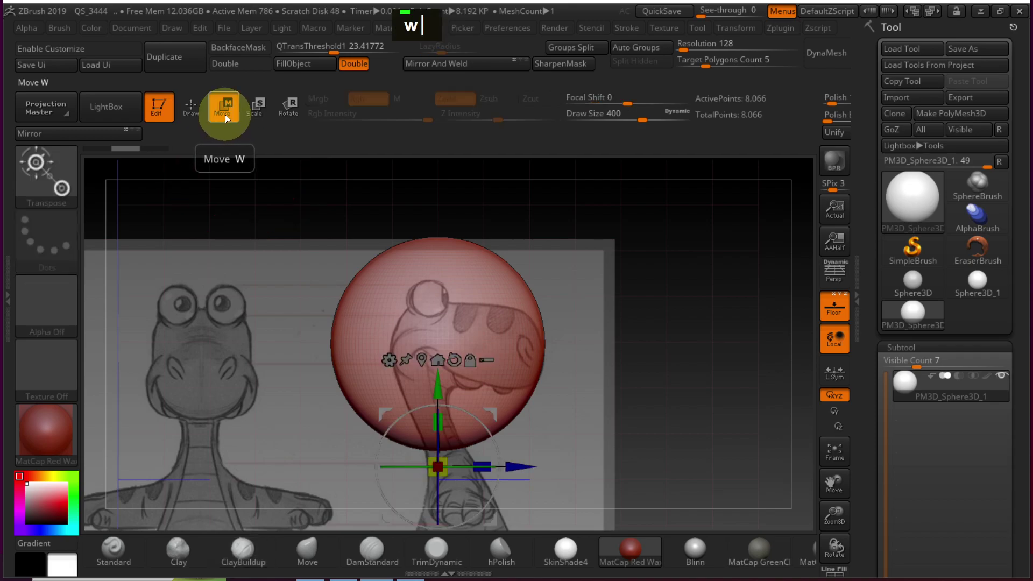
{"action": "key", "text": "q"}
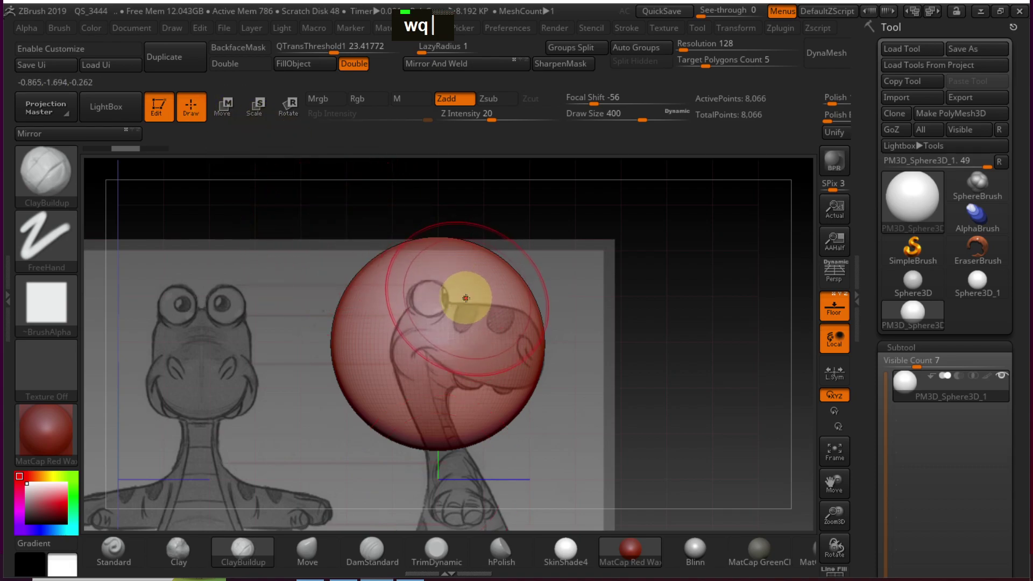
{"action": "key", "text": "w"}
{"action": "key", "text": "q"}
Scale the sphere down uniformly with the gizmo and move it up over the dinosaur's head in the side reference
{"action": "mouse_move", "coordinate": [555, 263]}
{"action": "left_mouse_down"}
{"action": "mouse_move", "coordinate": [600, 253]}
{"action": "mouse_move", "coordinate": [566, 250]}
{"action": "mouse_move", "coordinate": [599, 255]}
{"action": "mouse_move", "coordinate": [588, 205]}
{"action": "mouse_move", "coordinate": [625, 268]}
{"action": "mouse_move", "coordinate": [611, 261]}
{"action": "mouse_move", "coordinate": [600, 397]}
{"action": "mouse_move", "coordinate": [581, 272]}
{"action": "mouse_move", "coordinate": [589, 408]}
{"action": "left_mouse_up"}
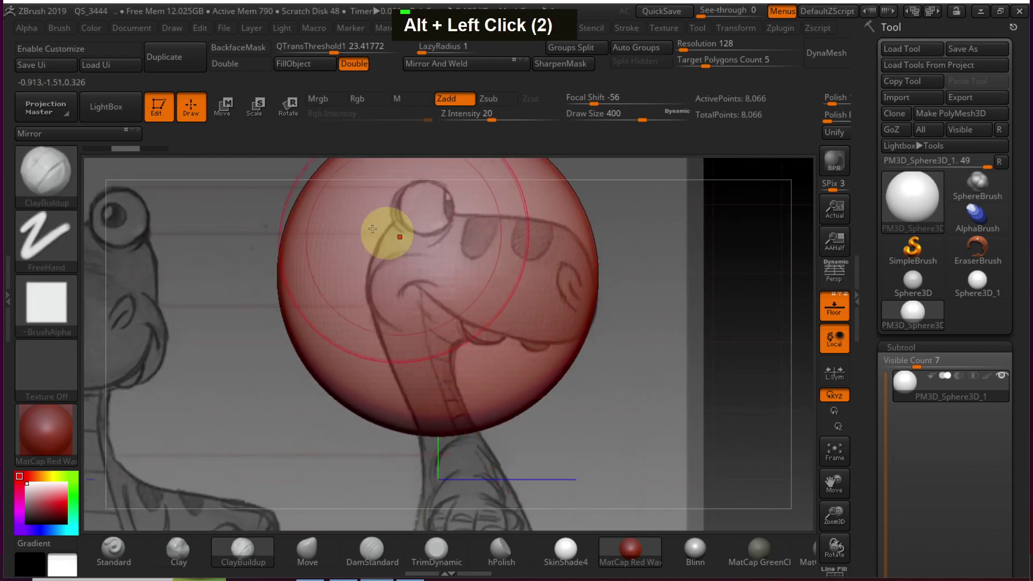
{"action": "key", "text": "w"}
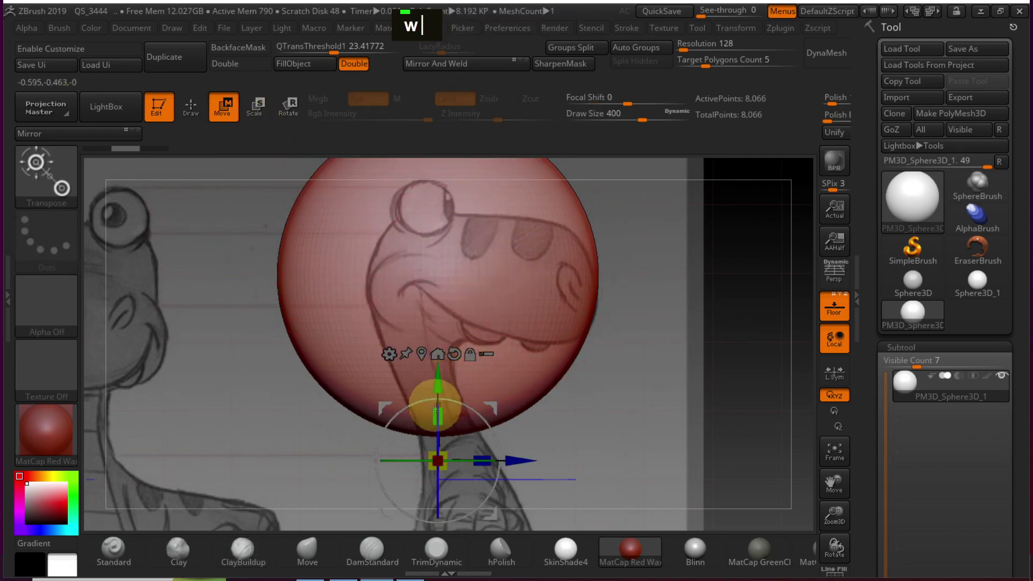
{"action": "left_click_drag", "start_coordinate": [444, 452], "coordinate": [397, 512]}
{"action": "left_click_drag", "start_coordinate": [445, 385], "coordinate": [444, 277]}
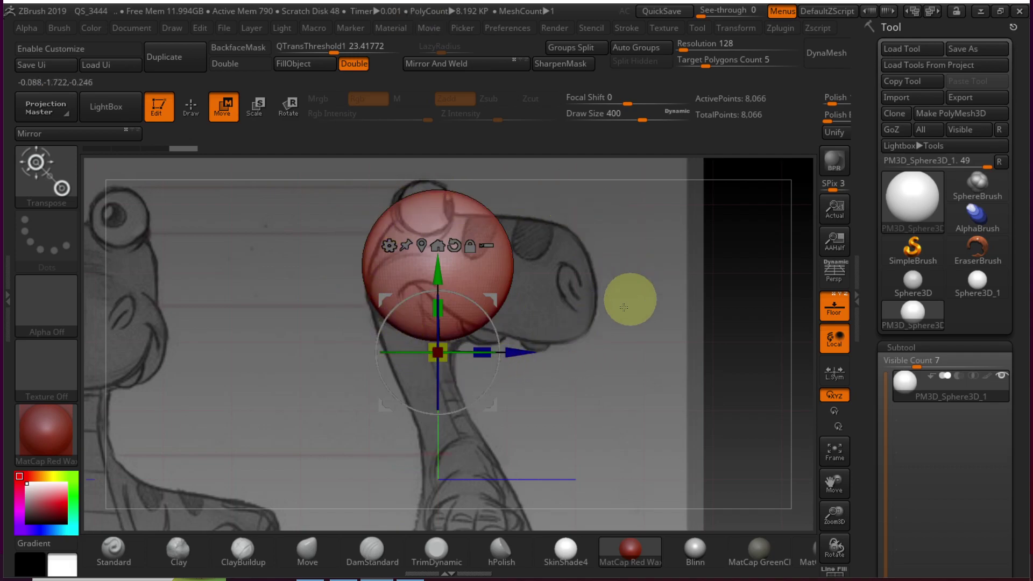
Choose the Move brush and pull the front of the sphere out to the tip of the snout in the side reference
{"action": "left_click", "coordinate": [679, 335], "text": "alt"}
{"action": "left_click", "coordinate": [701, 316], "text": "alt"}
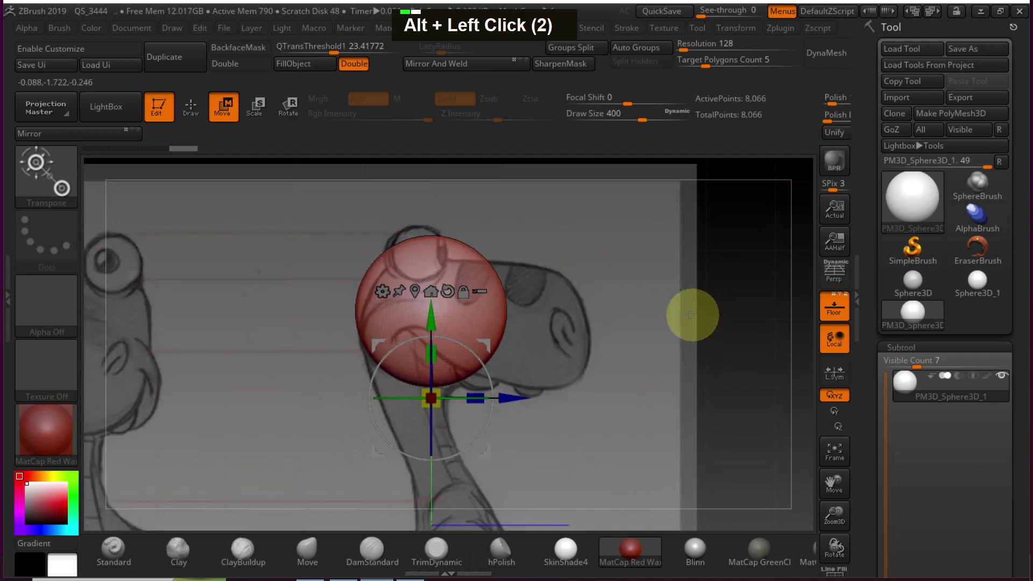
{"action": "mouse_move", "coordinate": [623, 325]}
{"action": "left_mouse_down"}
{"action": "mouse_move", "coordinate": [685, 312]}
{"action": "mouse_move", "coordinate": [685, 339]}
{"action": "mouse_move", "coordinate": [644, 305]}
{"action": "mouse_move", "coordinate": [616, 305]}
{"action": "mouse_move", "coordinate": [671, 308]}
{"action": "left_mouse_up"}
{"action": "left_click_drag", "start_coordinate": [624, 267], "coordinate": [609, 310], "text": "alt"}
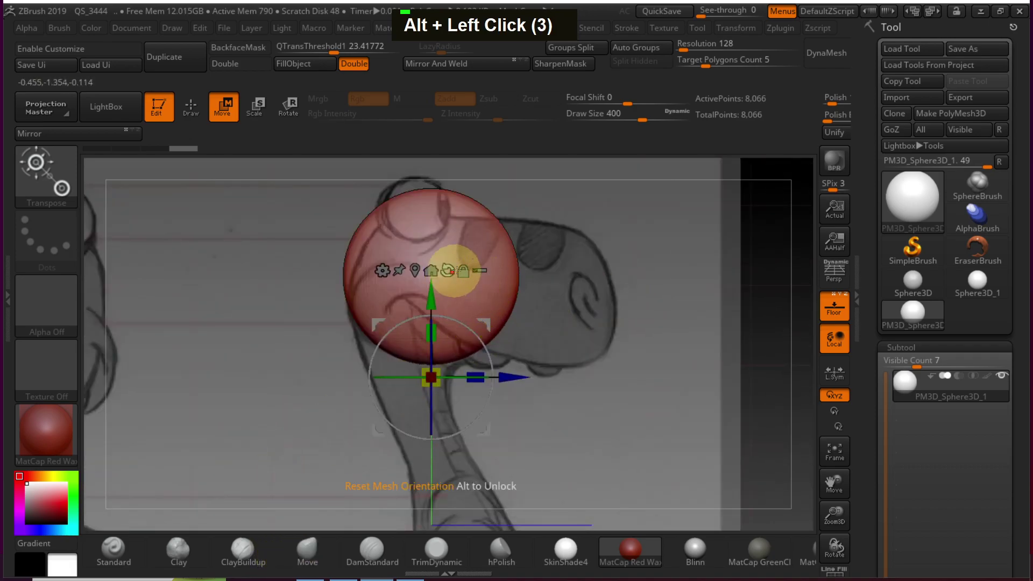
{"action": "left_click", "coordinate": [310, 552]}
{"action": "left_click_drag", "start_coordinate": [603, 287], "coordinate": [538, 284], "text": "shift"}
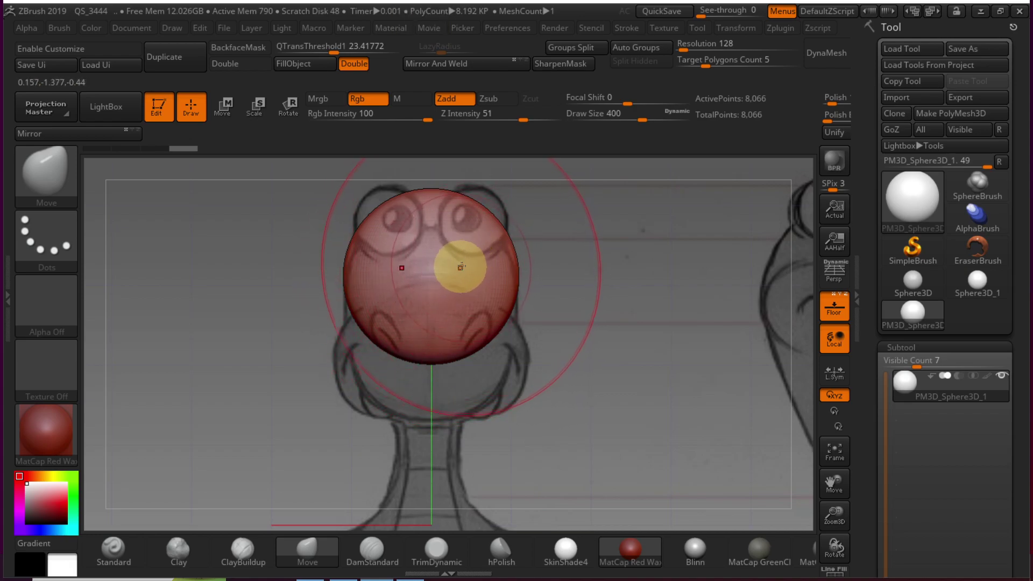
{"action": "mouse_move", "coordinate": [616, 272]}
{"action": "left_mouse_down"}
{"action": "mouse_move", "coordinate": [641, 282]}
{"action": "mouse_move", "coordinate": [527, 285]}
{"action": "left_mouse_up"}
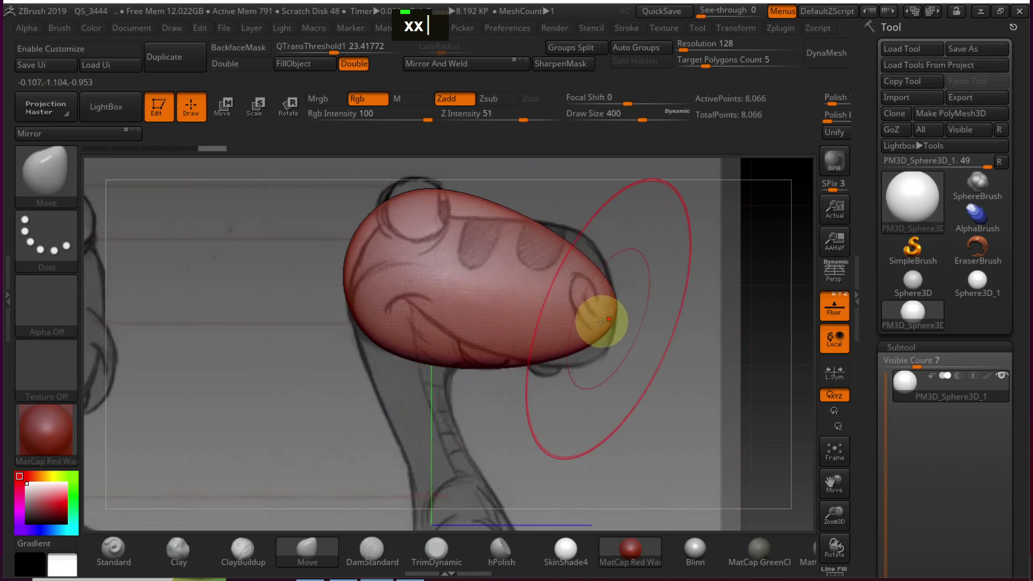
Shape the head's underside, back and top with the Move brush to follow the outline of the side reference
{"action": "left_click_drag", "start_coordinate": [439, 359], "coordinate": [448, 324]}
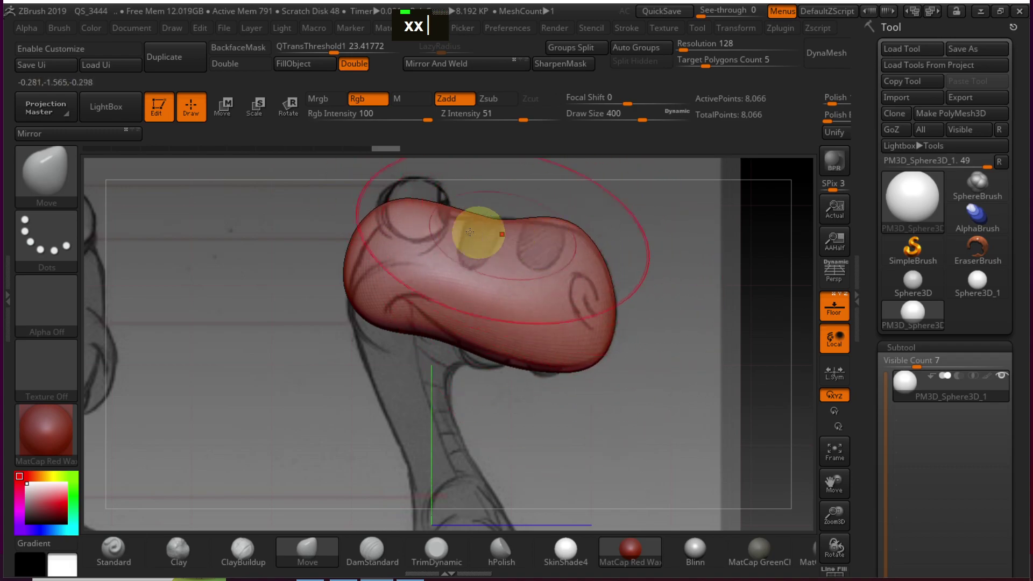
{"action": "left_click_drag", "start_coordinate": [356, 220], "coordinate": [374, 225]}
{"action": "mouse_move", "coordinate": [365, 289]}
{"action": "left_mouse_down"}
{"action": "mouse_move", "coordinate": [387, 316]}
{"action": "mouse_move", "coordinate": [384, 335]}
{"action": "left_mouse_up"}
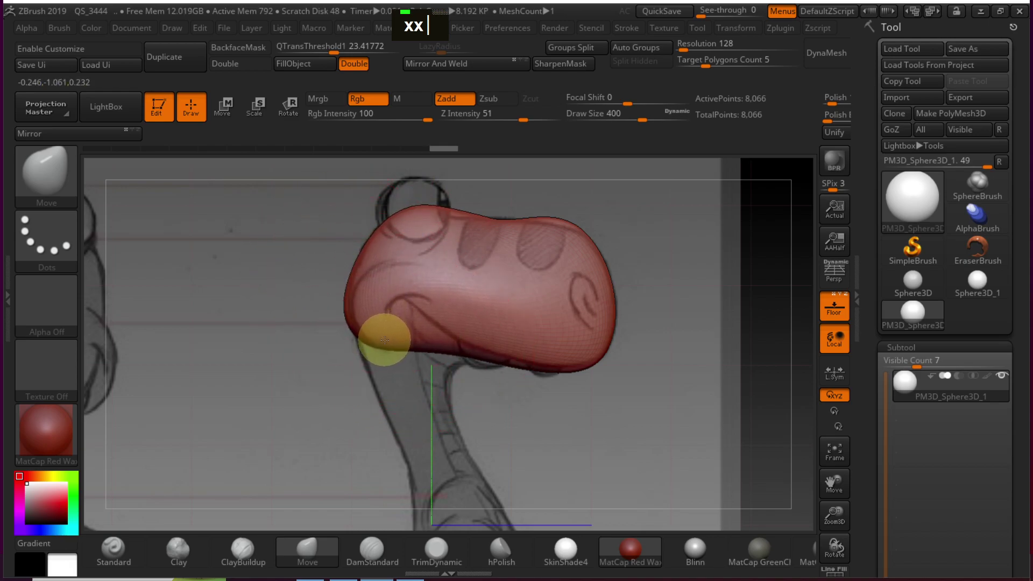
{"action": "left_click_drag", "start_coordinate": [555, 237], "coordinate": [488, 229]}
{"action": "mouse_move", "coordinate": [399, 206]}
{"action": "left_mouse_down"}
{"action": "mouse_move", "coordinate": [402, 214]}
{"action": "mouse_move", "coordinate": [391, 204]}
{"action": "left_mouse_up"}
{"action": "left_click_drag", "start_coordinate": [484, 237], "coordinate": [487, 243]}
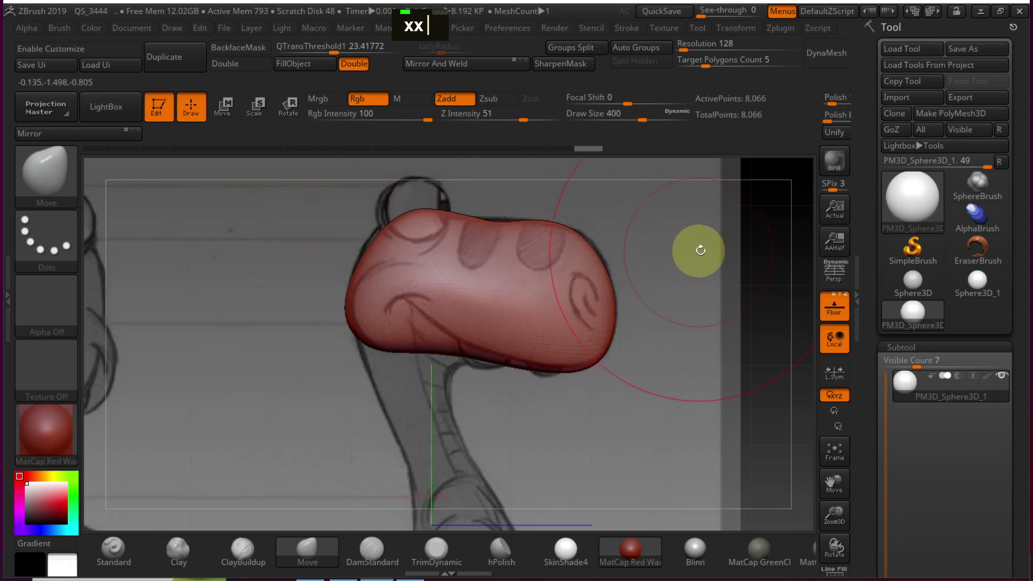
Widen and lower the snout symmetrically with the Move brush to approach the head outline in the front reference
{"action": "left_click_drag", "start_coordinate": [711, 251], "coordinate": [658, 247], "text": "shift"}
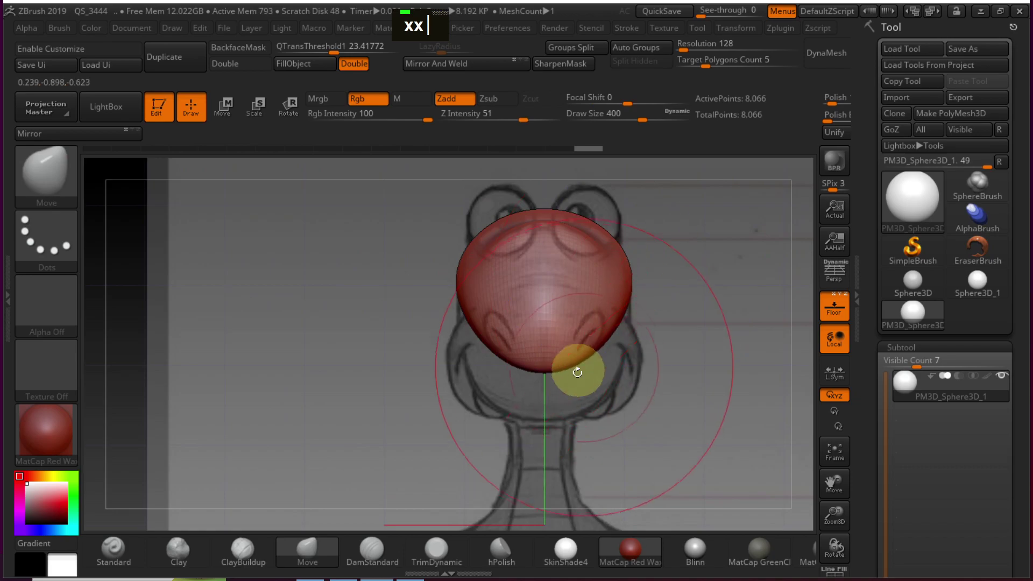
{"action": "left_click_drag", "start_coordinate": [603, 330], "coordinate": [641, 365]}
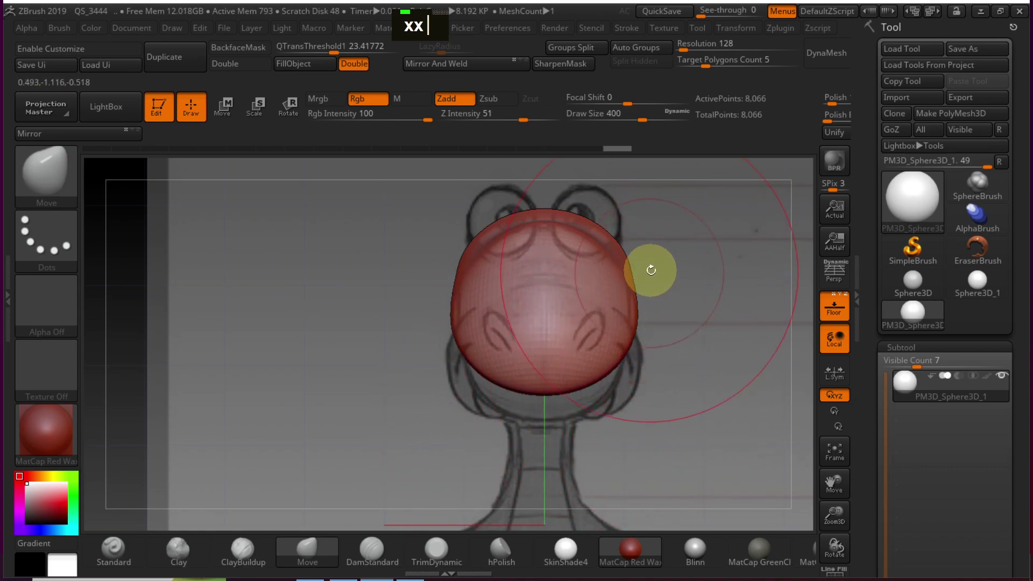
{"action": "mouse_move", "coordinate": [615, 250]}
{"action": "left_mouse_down"}
{"action": "mouse_move", "coordinate": [743, 273]}
{"action": "mouse_move", "coordinate": [733, 300]}
{"action": "left_mouse_up"}
{"action": "mouse_move", "coordinate": [669, 427]}
{"action": "left_mouse_down", "text": "alt"}
{"action": "mouse_move", "coordinate": [609, 392]}
{"action": "mouse_move", "coordinate": [669, 358]}
{"action": "mouse_move", "coordinate": [662, 288]}
{"action": "mouse_move", "coordinate": [586, 283]}
{"action": "mouse_move", "coordinate": [635, 293]}
{"action": "mouse_move", "coordinate": [689, 285]}
{"action": "mouse_move", "coordinate": [591, 329]}
{"action": "left_mouse_up", "text": "alt"}
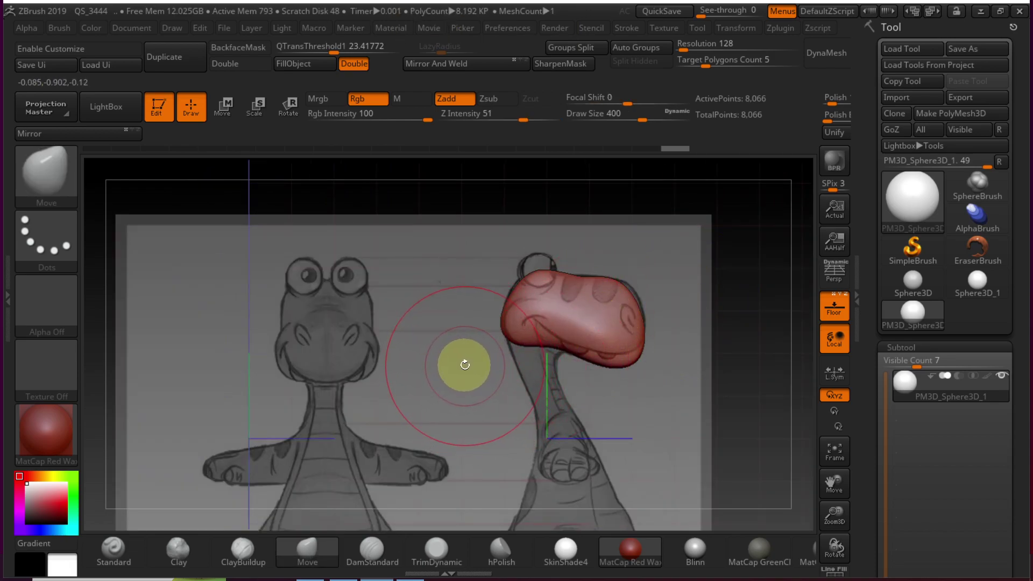
{"action": "mouse_move", "coordinate": [719, 286]}
{"action": "left_mouse_down"}
{"action": "mouse_move", "coordinate": [653, 270]}
{"action": "mouse_move", "coordinate": [734, 283]}
{"action": "mouse_move", "coordinate": [664, 272]}
{"action": "mouse_move", "coordinate": [725, 275]}
{"action": "mouse_move", "coordinate": [671, 272]}
{"action": "mouse_move", "coordinate": [703, 305]}
{"action": "mouse_move", "coordinate": [683, 258]}
{"action": "mouse_move", "coordinate": [653, 293]}
{"action": "mouse_move", "coordinate": [745, 268]}
{"action": "mouse_move", "coordinate": [606, 256]}
{"action": "left_mouse_up"}
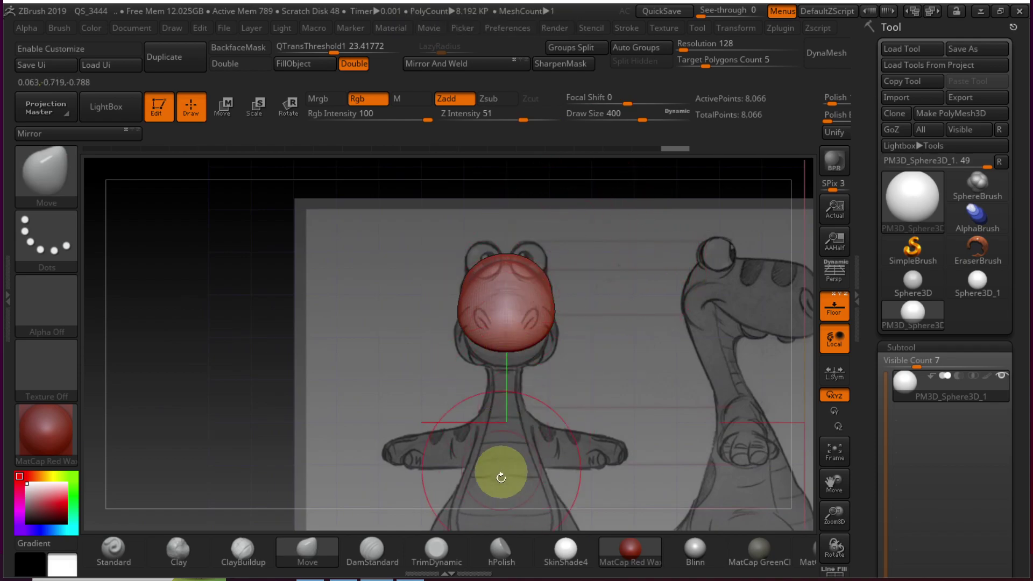
{"action": "key", "text": "super"}
{"action": "left_click", "coordinate": [411, 575]}
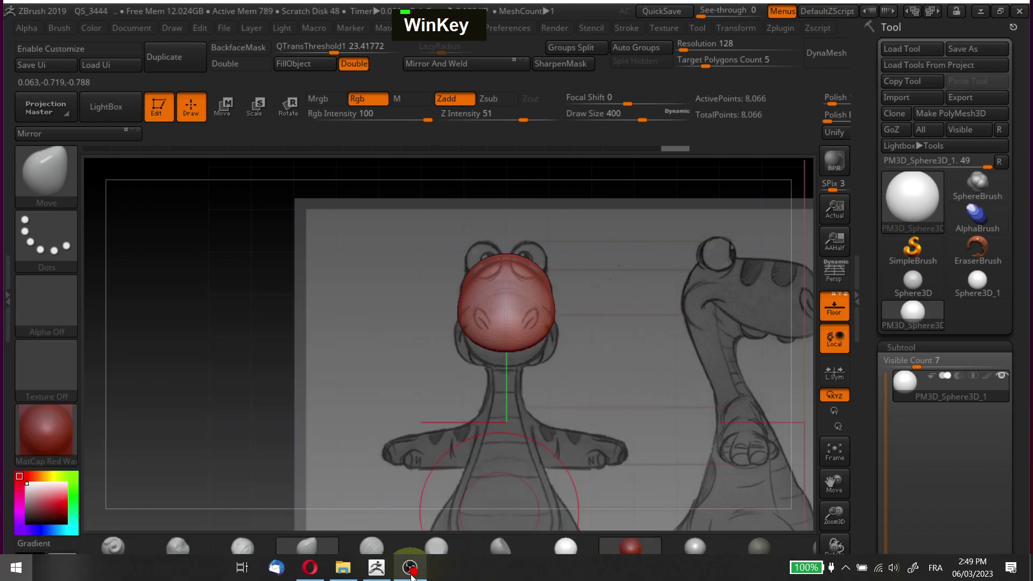